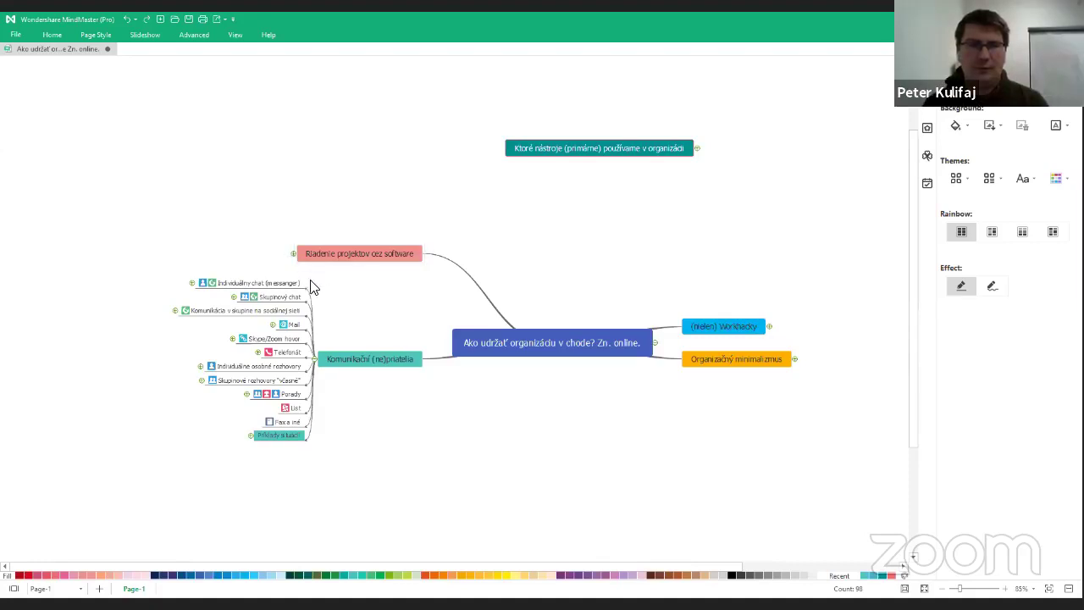
Collapse the Komunikační (ne)priatelia branch of the mind map and expand the Riadenie projektov cez software branch.
{"action": "left_click", "coordinate": [314, 359]}
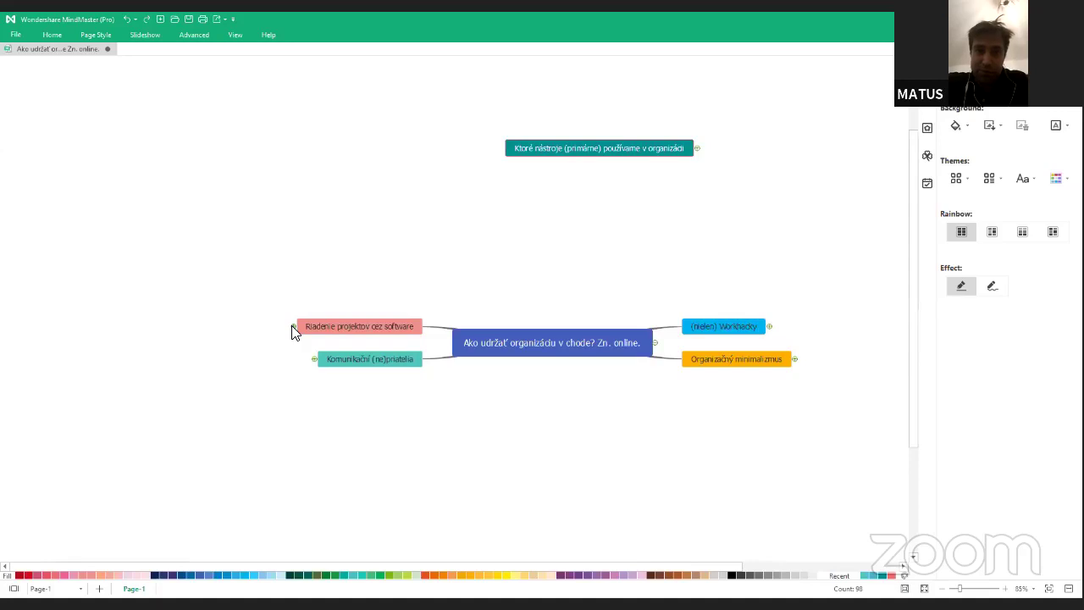
{"action": "left_click", "coordinate": [294, 327]}
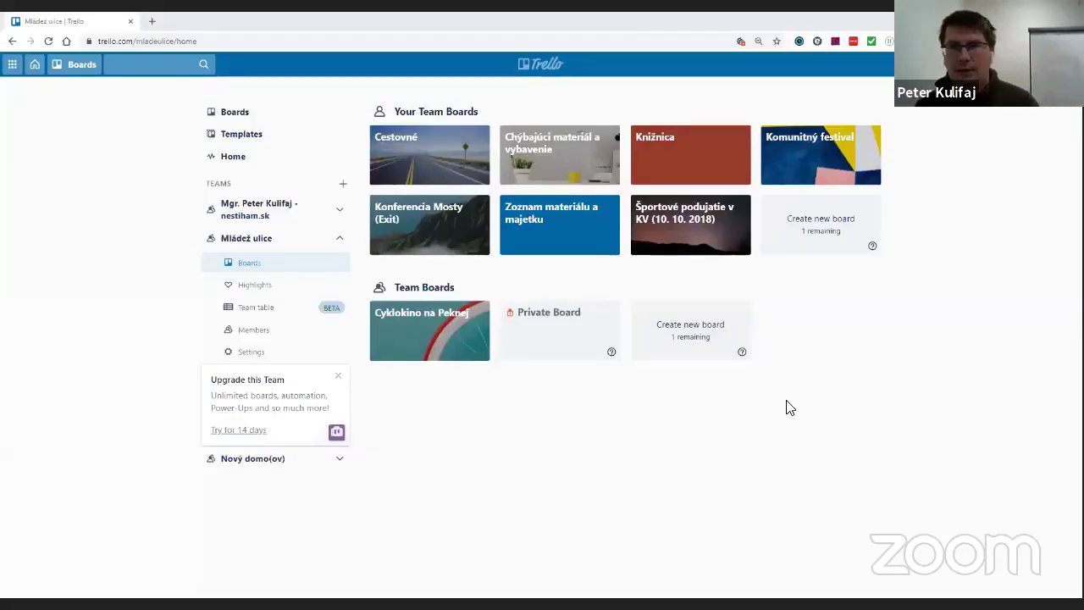
Open the Komunitný festival board in Trello and look across its lists.
{"action": "left_click", "coordinate": [807, 165]}
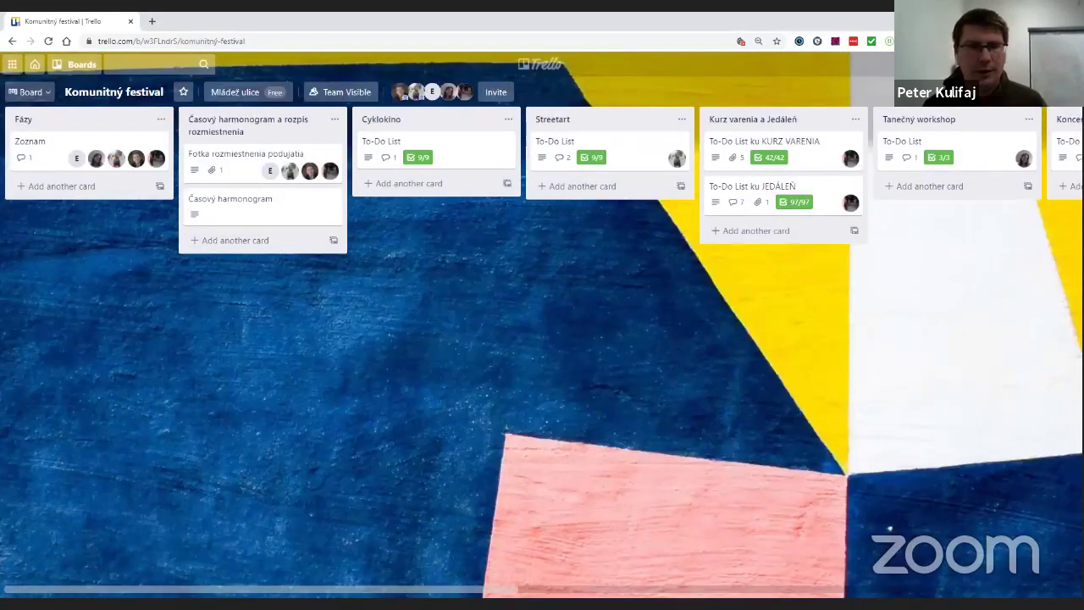
{"action": "scroll", "coordinate": [542, 228], "scroll_direction": "right", "scroll_amount": 8}
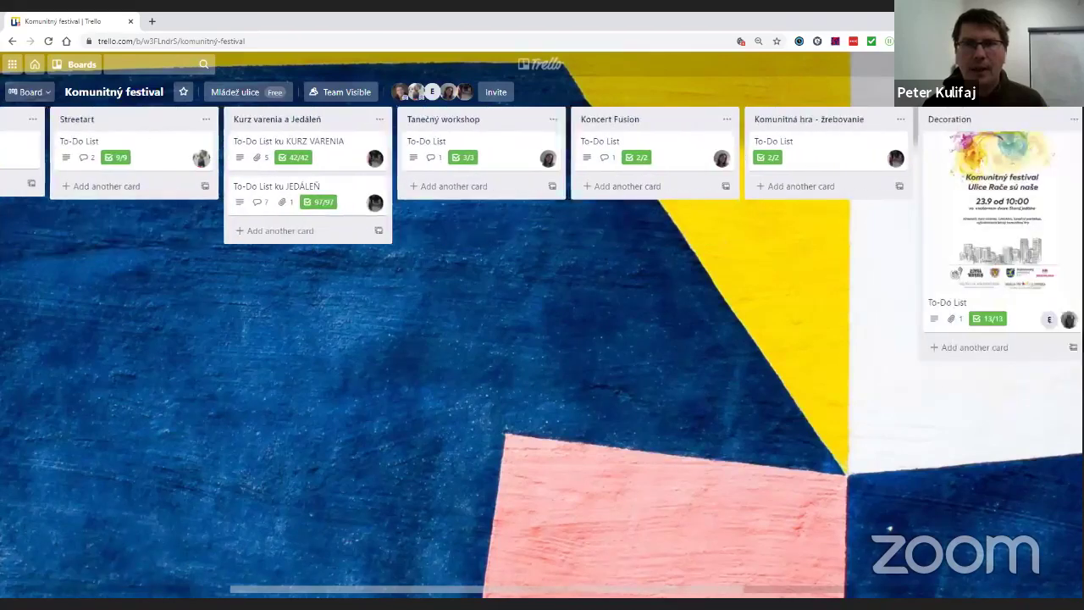
{"action": "scroll", "coordinate": [469, 331], "scroll_direction": "left", "scroll_amount": 5}
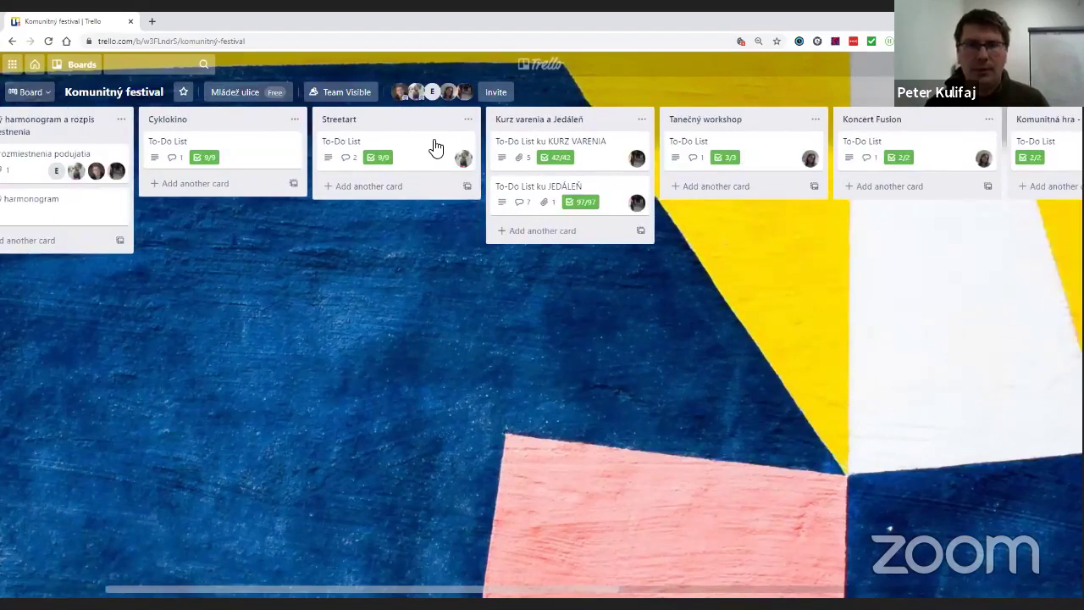
{"action": "left_click_drag", "start_coordinate": [432, 147], "coordinate": [398, 144]}
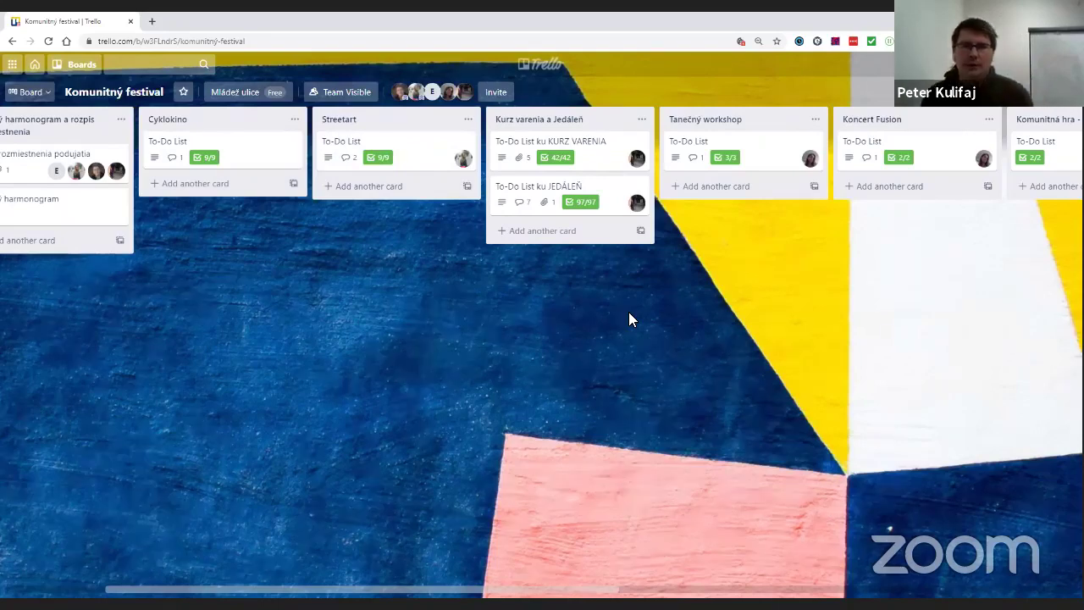
Examine the attachments and checklists of the To-Do List ku KURZ VARENIA card, and close the card.
{"action": "left_click", "coordinate": [593, 158]}
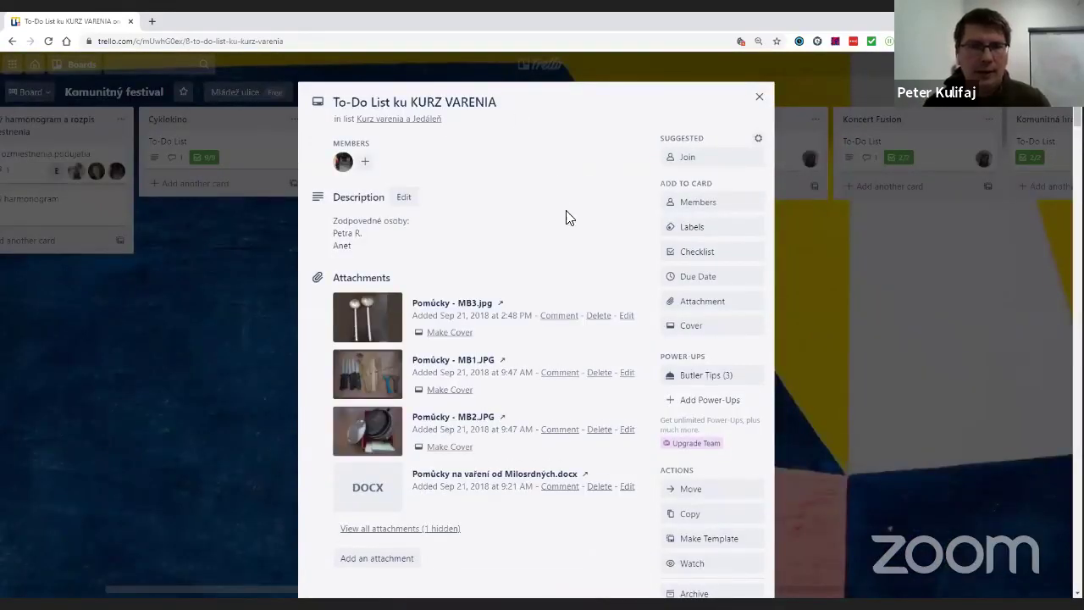
{"action": "scroll", "coordinate": [394, 162], "scroll_direction": "down", "scroll_amount": 1}
{"action": "scroll", "coordinate": [460, 159], "scroll_direction": "down", "scroll_amount": 2}
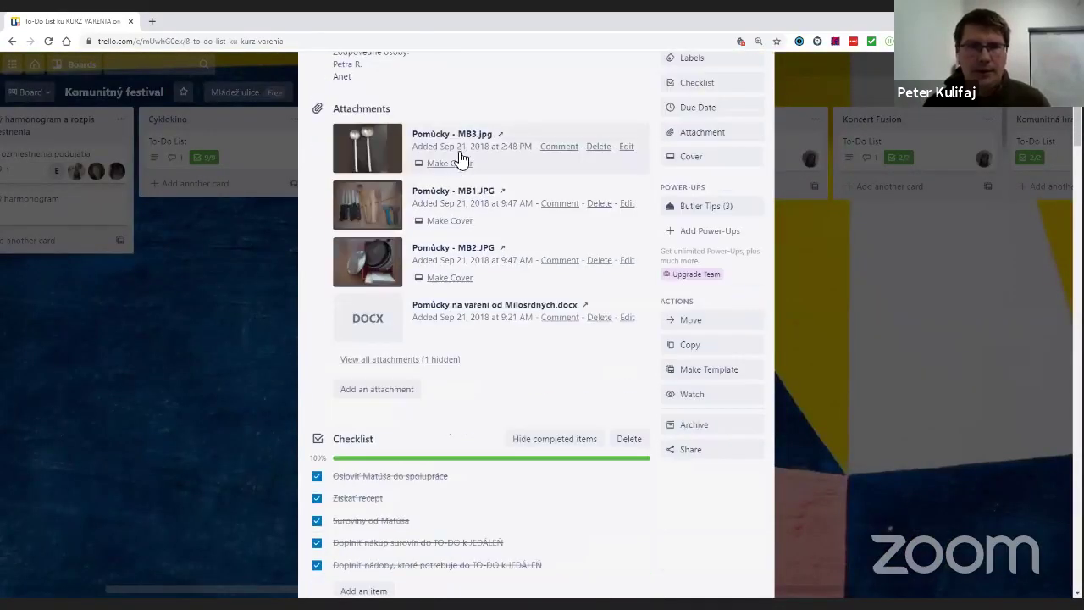
{"action": "scroll", "coordinate": [428, 299], "scroll_direction": "down", "scroll_amount": 3}
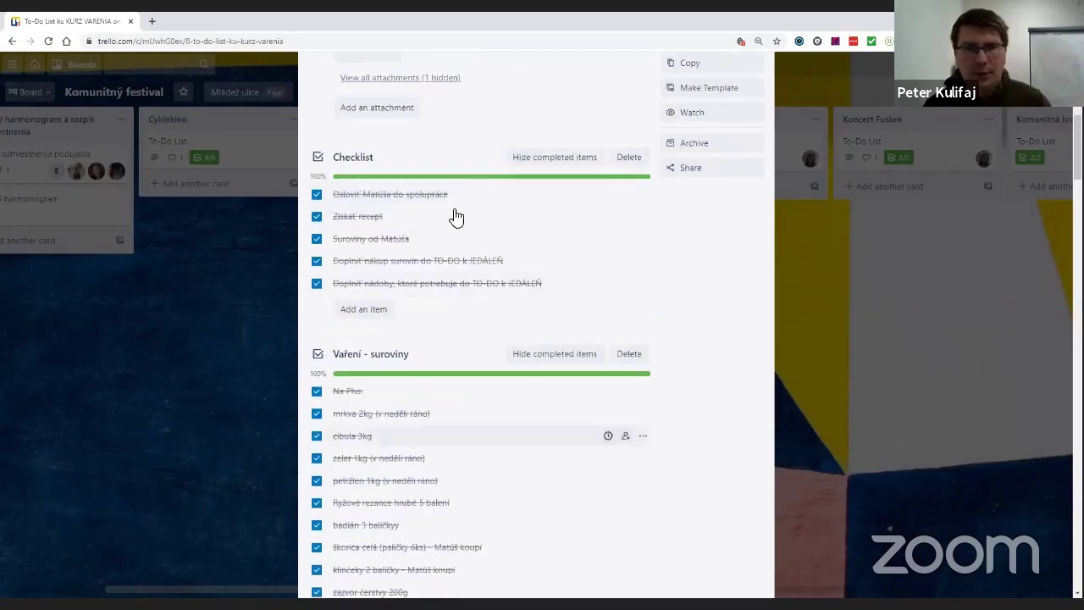
{"action": "scroll", "coordinate": [469, 472], "scroll_direction": "down", "scroll_amount": 1}
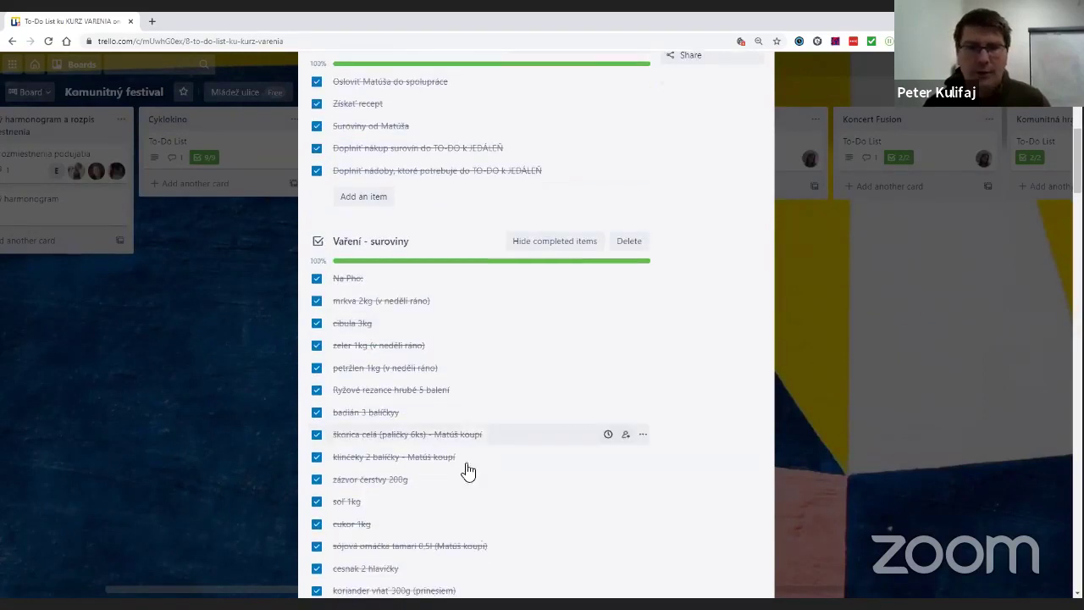
{"action": "scroll", "coordinate": [507, 340], "scroll_direction": "up", "scroll_amount": 1}
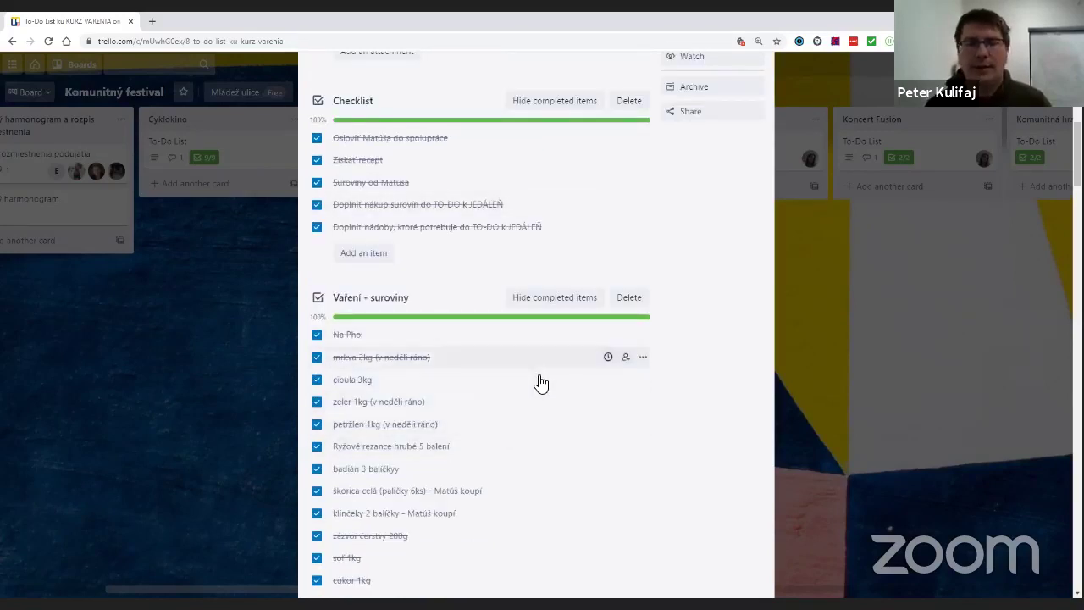
{"action": "scroll", "coordinate": [545, 407], "scroll_direction": "down", "scroll_amount": 2}
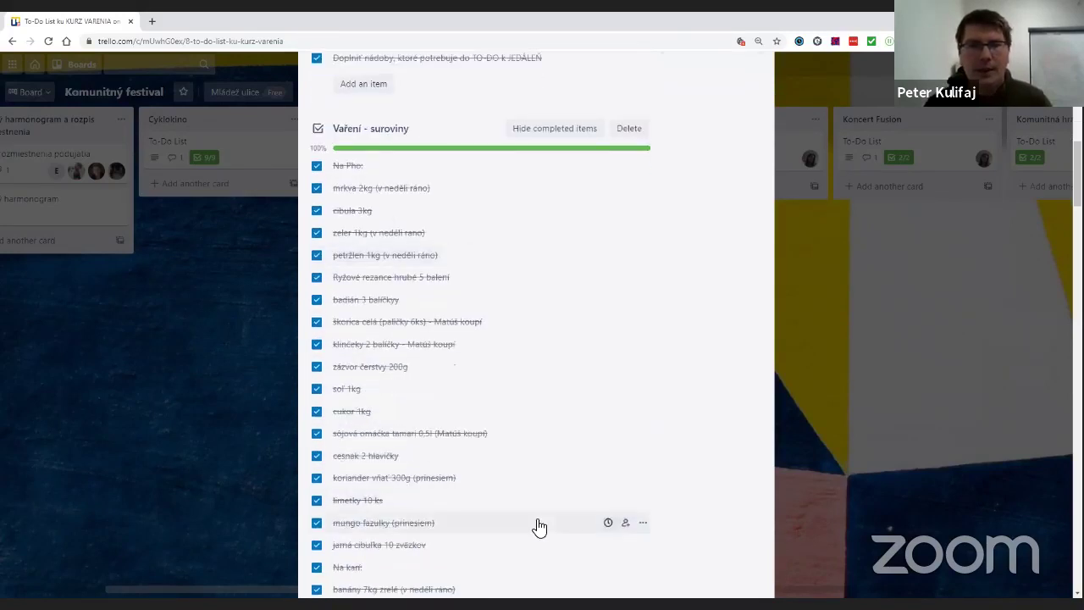
{"action": "scroll", "coordinate": [537, 525], "scroll_direction": "up", "scroll_amount": 7}
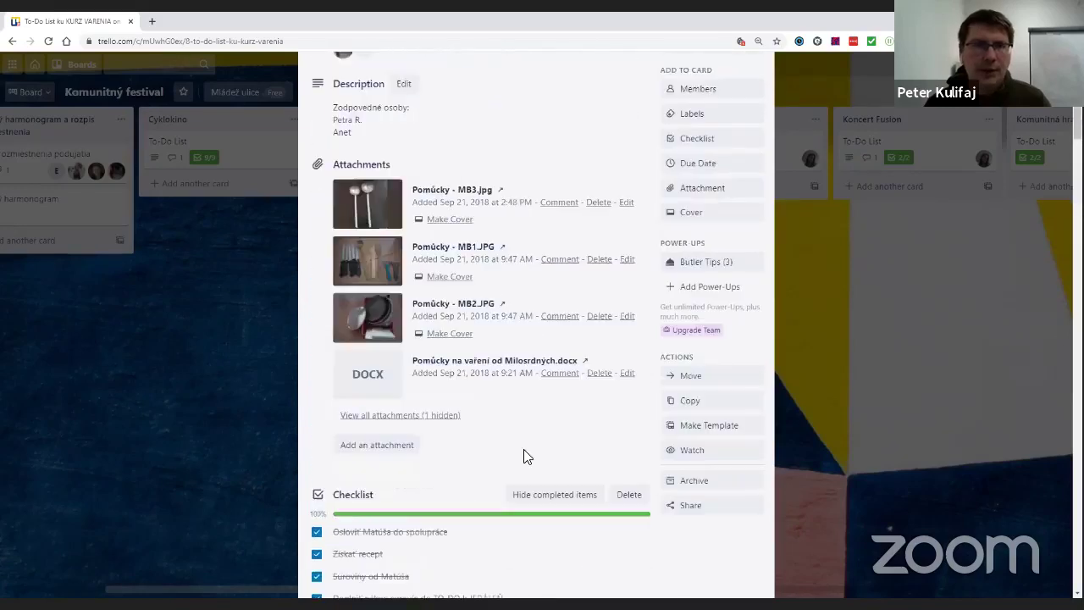
{"action": "scroll", "coordinate": [526, 455], "scroll_direction": "up", "scroll_amount": 1}
{"action": "scroll", "coordinate": [526, 455], "scroll_direction": "down", "scroll_amount": 7}
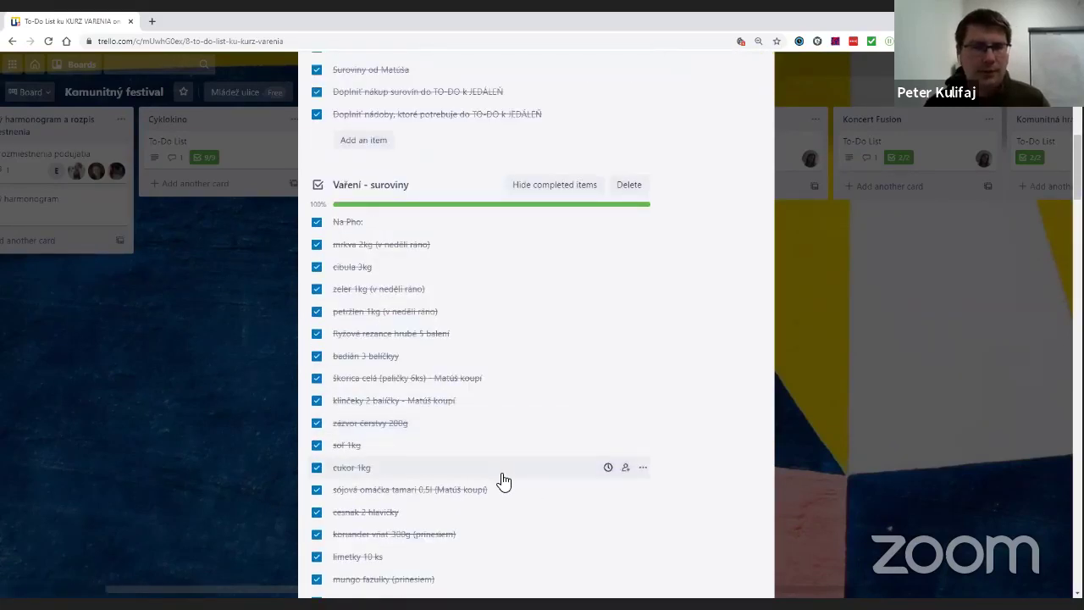
{"action": "scroll", "coordinate": [504, 481], "scroll_direction": "down", "scroll_amount": 2}
{"action": "scroll", "coordinate": [508, 483], "scroll_direction": "down", "scroll_amount": 2}
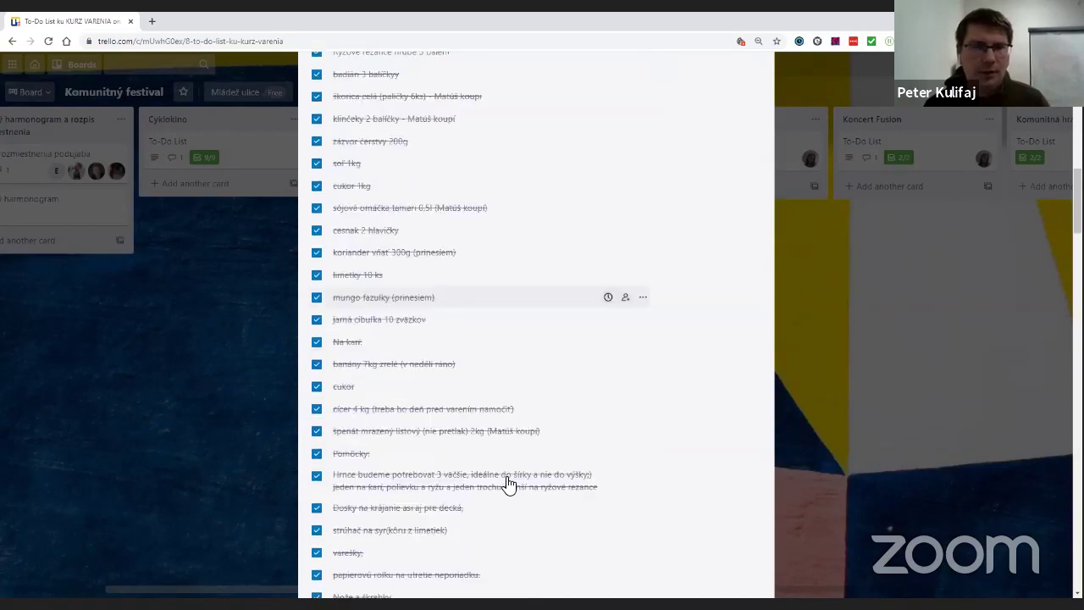
{"action": "scroll", "coordinate": [508, 484], "scroll_direction": "up", "scroll_amount": 12}
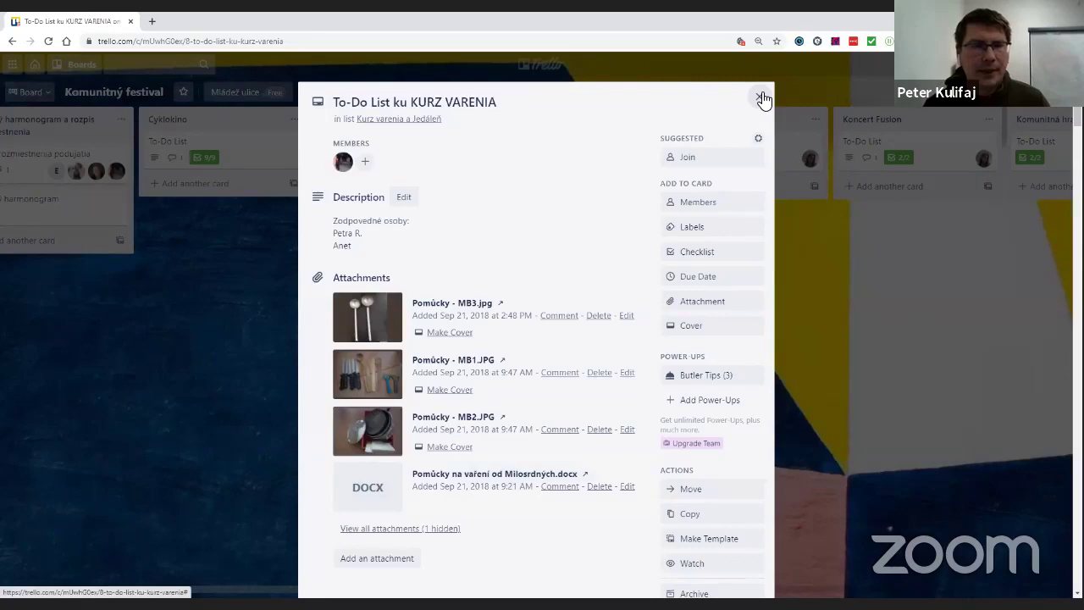
{"action": "left_click", "coordinate": [762, 96]}
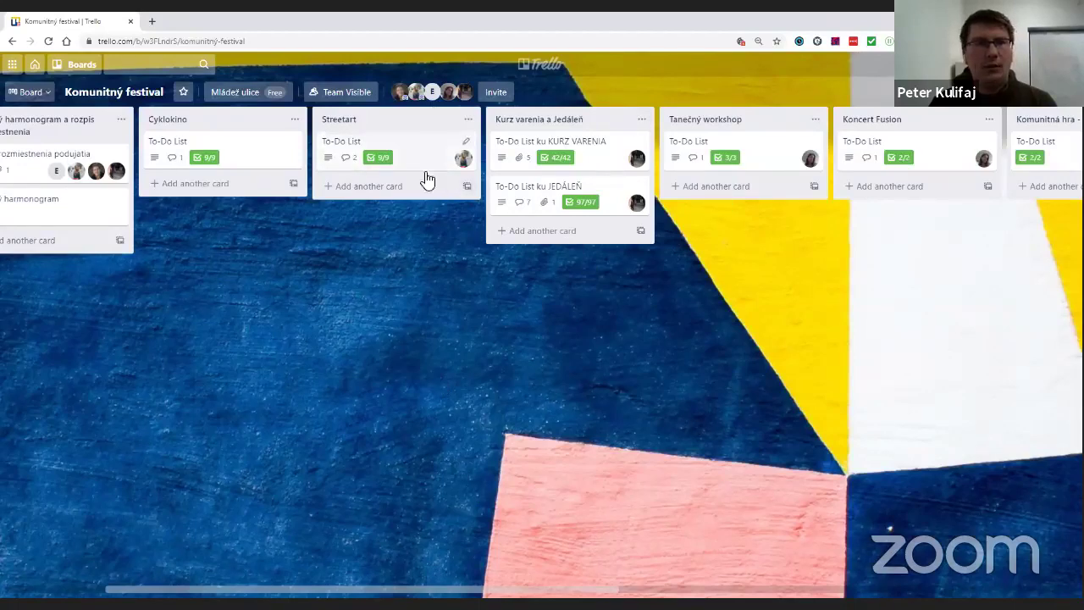
Post the comment "Tu som spravil toto" in the activity section of the To-Do List ku JEDÁLEŇ card.
{"action": "left_click_drag", "start_coordinate": [259, 147], "coordinate": [776, 203]}
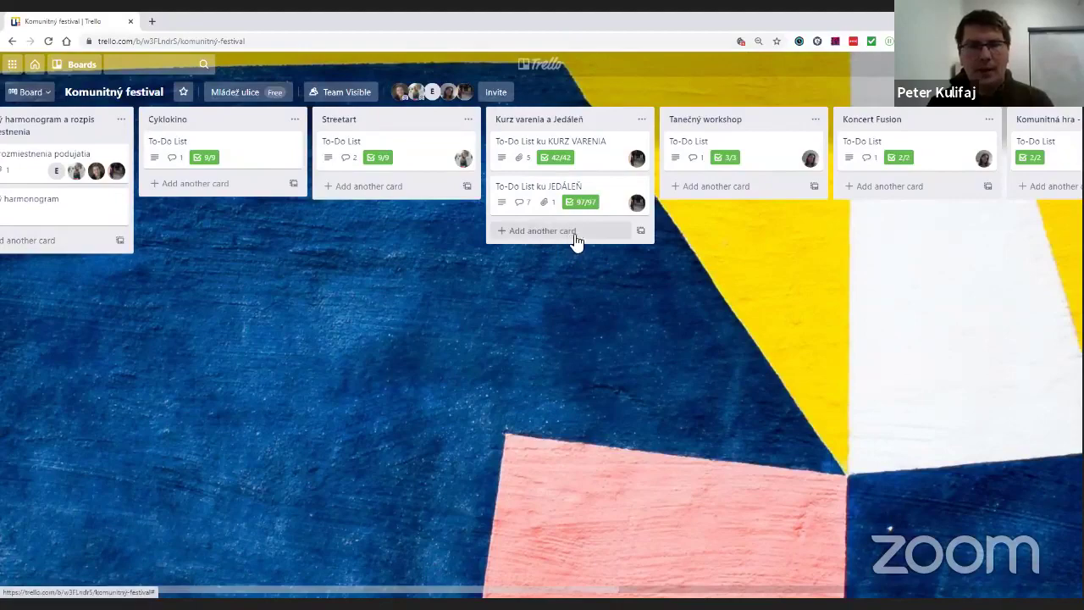
{"action": "left_click", "coordinate": [605, 201]}
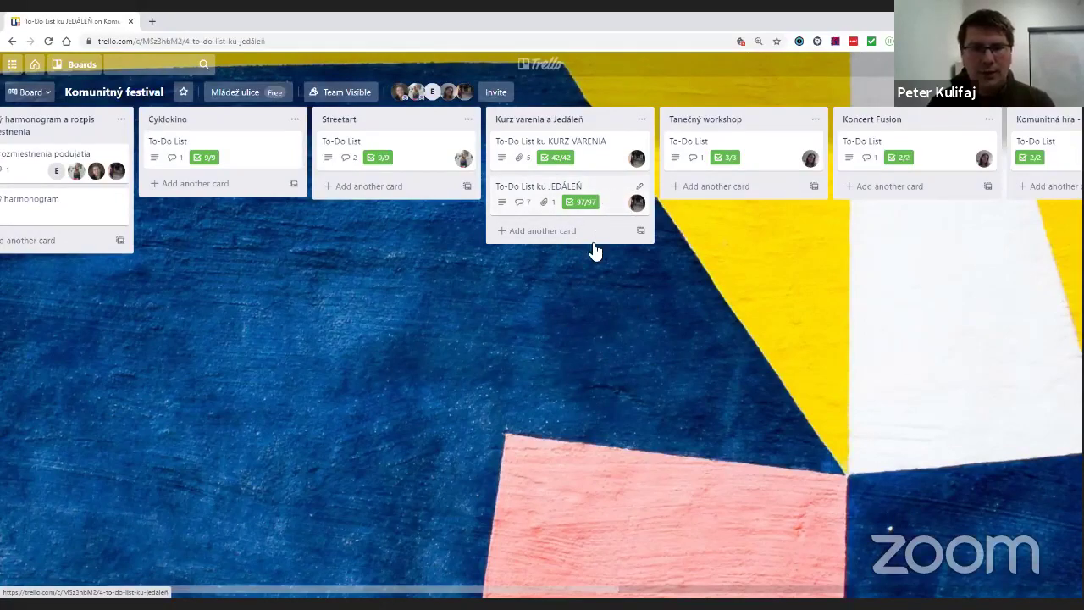
{"action": "scroll", "coordinate": [582, 431], "scroll_direction": "down", "scroll_amount": 1}
{"action": "scroll", "coordinate": [581, 431], "scroll_direction": "down", "scroll_amount": 13}
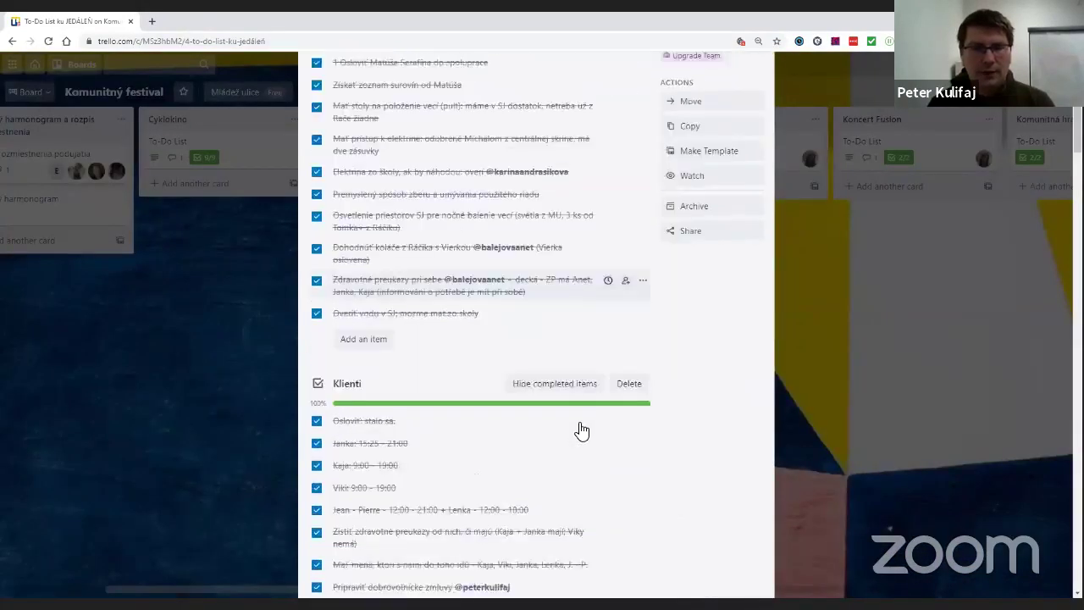
{"action": "scroll", "coordinate": [582, 431], "scroll_direction": "down", "scroll_amount": 15}
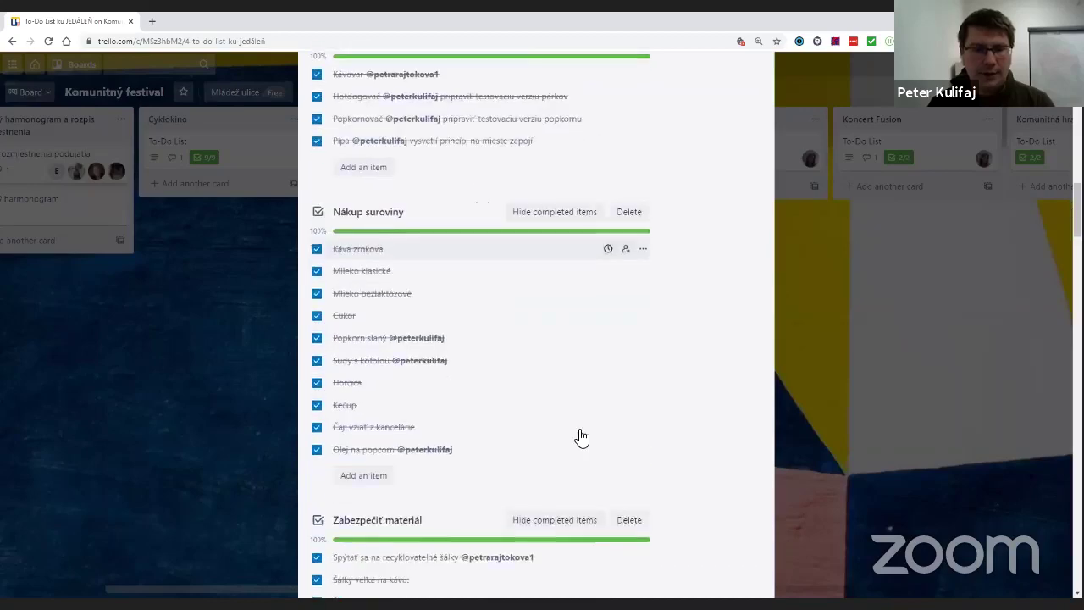
{"action": "scroll", "coordinate": [584, 441], "scroll_direction": "down", "scroll_amount": 15}
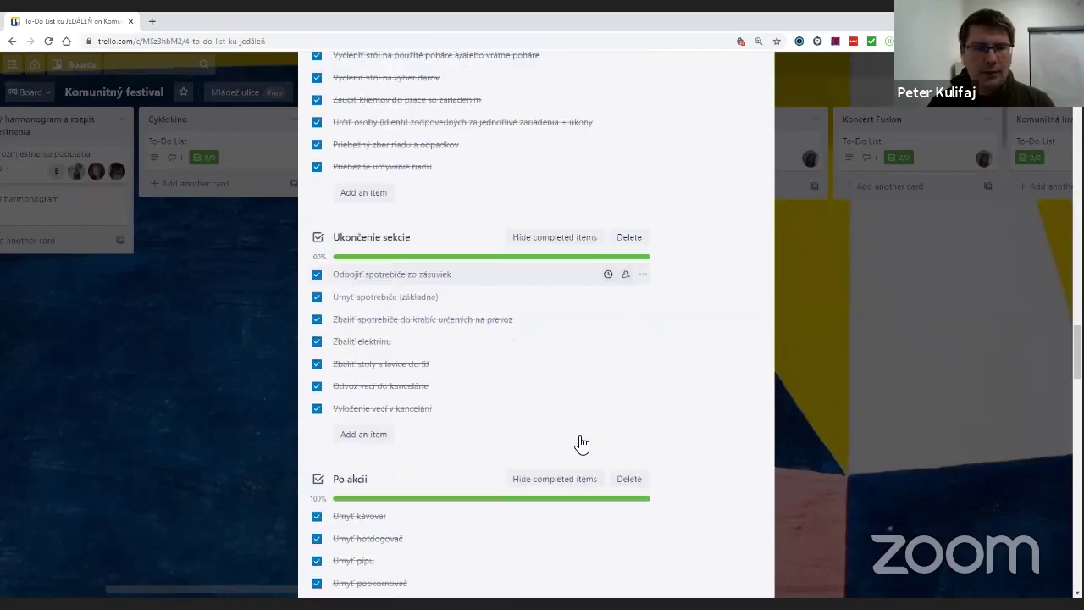
{"action": "scroll", "coordinate": [449, 458], "scroll_direction": "down", "scroll_amount": 5}
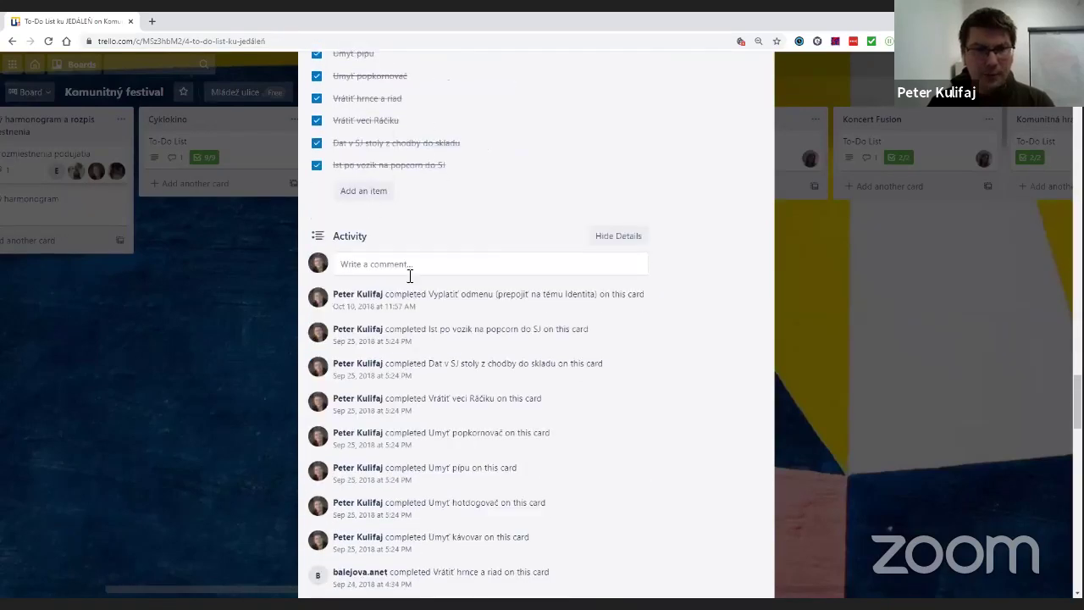
{"action": "left_click", "coordinate": [410, 266]}
{"action": "type", "text": "T"}
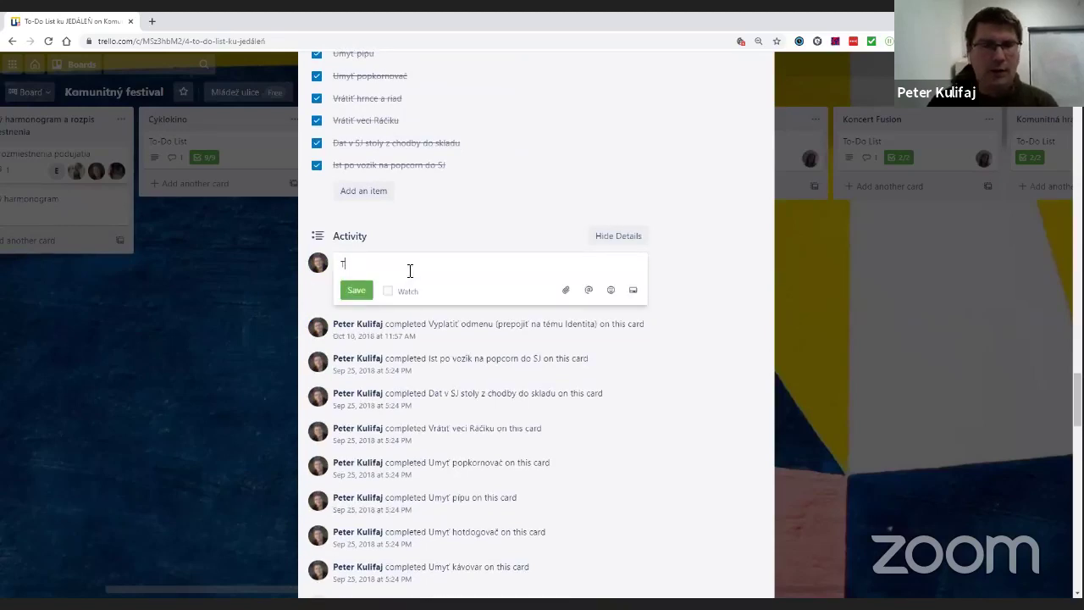
{"action": "type", "text": "u som spravil "}
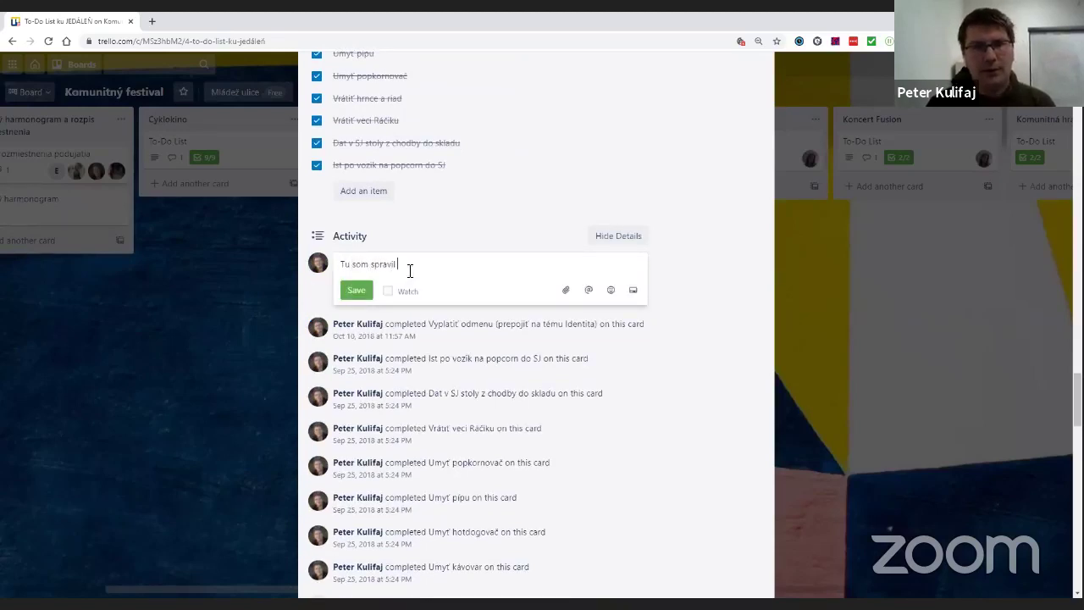
{"action": "type", "text": "toto"}
{"action": "left_click", "coordinate": [355, 289]}
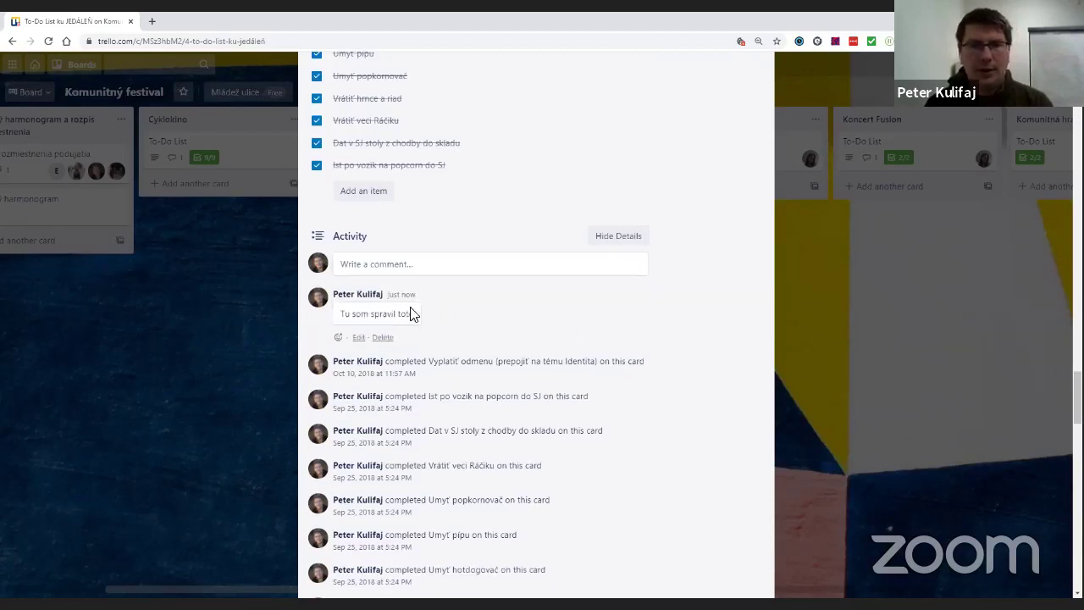
Edit the new comment to mention the first listed member ahead of its text, and save it.
{"action": "left_click", "coordinate": [358, 337]}
{"action": "left_click", "coordinate": [591, 340]}
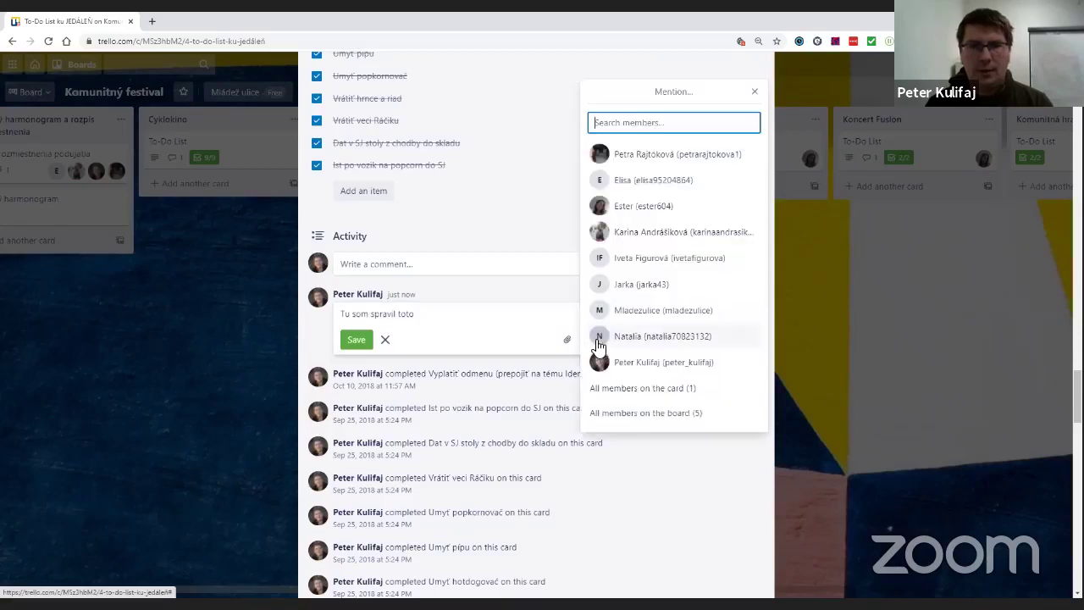
{"action": "left_click", "coordinate": [652, 156]}
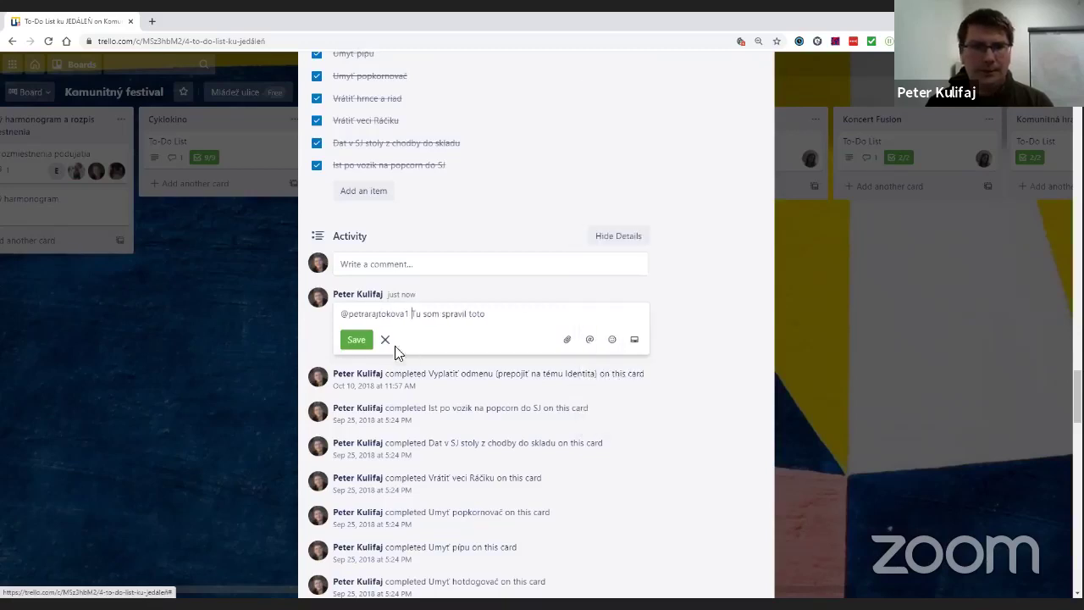
{"action": "left_click", "coordinate": [355, 340]}
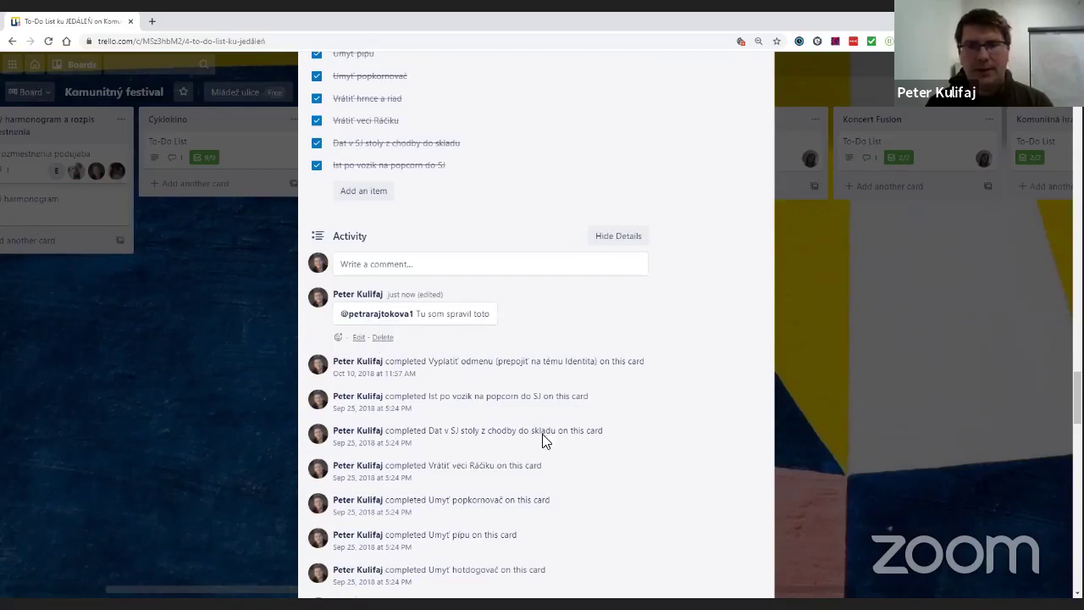
Look back through the checklists of the JEDÁLEŇ card, close it and return to the Mládež ulice team's boards overview.
{"action": "scroll", "coordinate": [581, 422], "scroll_direction": "up", "scroll_amount": 10}
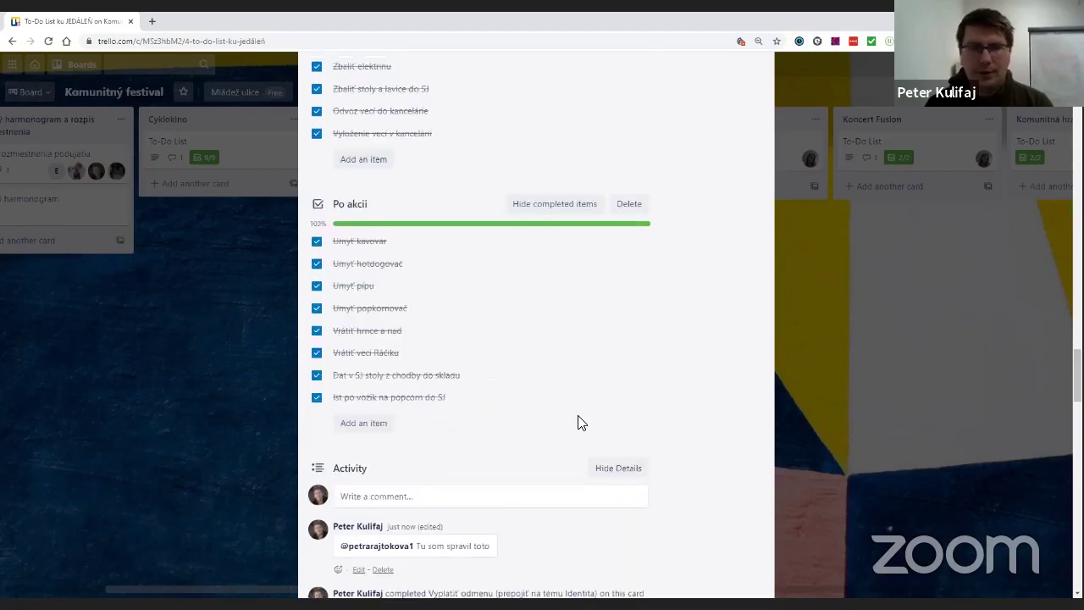
{"action": "scroll", "coordinate": [581, 423], "scroll_direction": "up", "scroll_amount": 10}
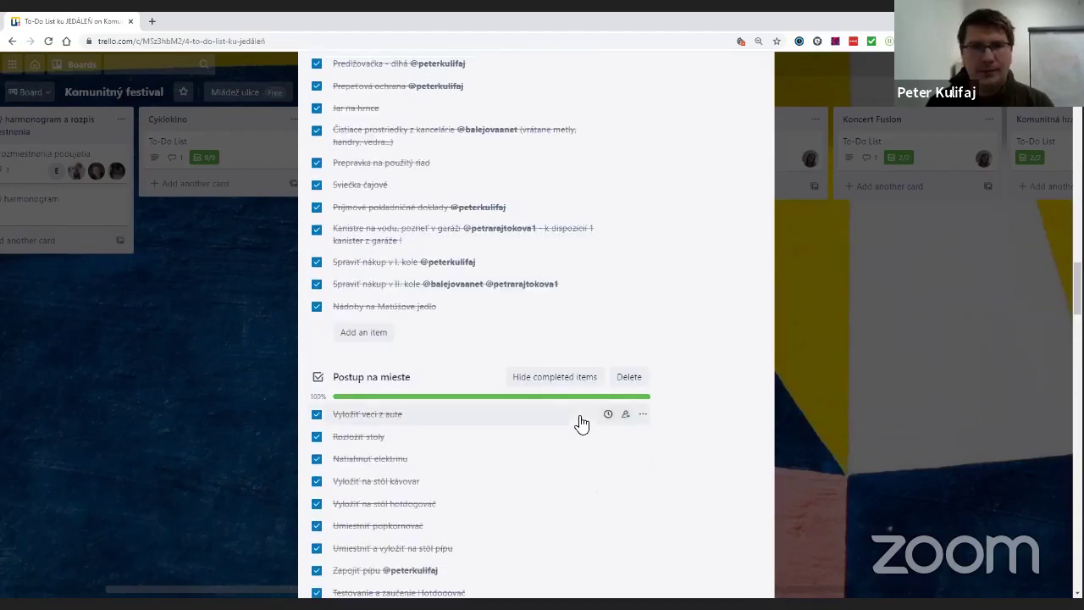
{"action": "scroll", "coordinate": [581, 423], "scroll_direction": "up", "scroll_amount": 10}
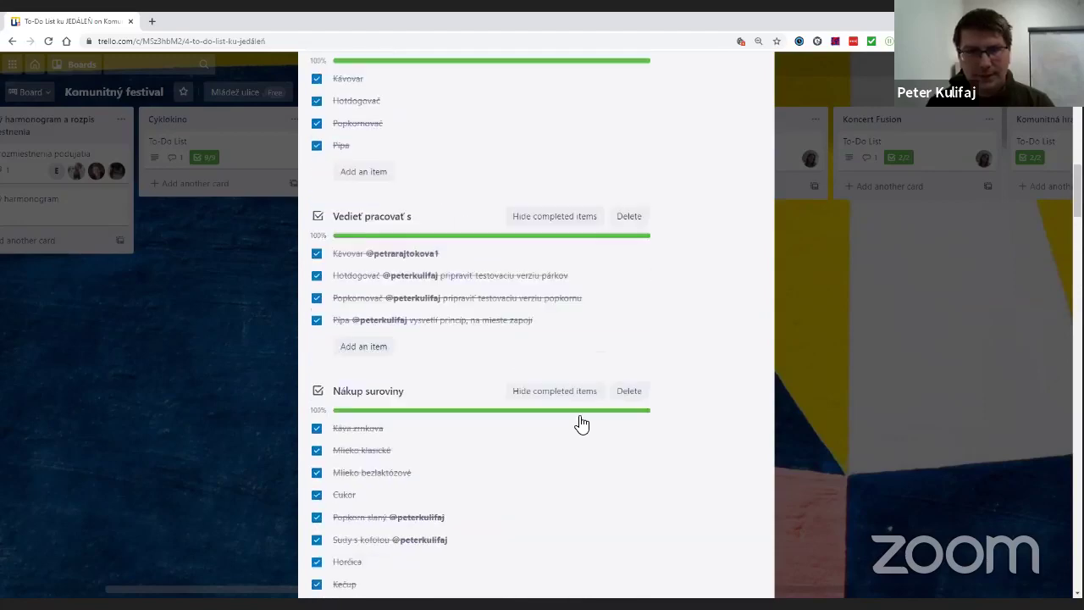
{"action": "scroll", "coordinate": [581, 423], "scroll_direction": "up", "scroll_amount": 5}
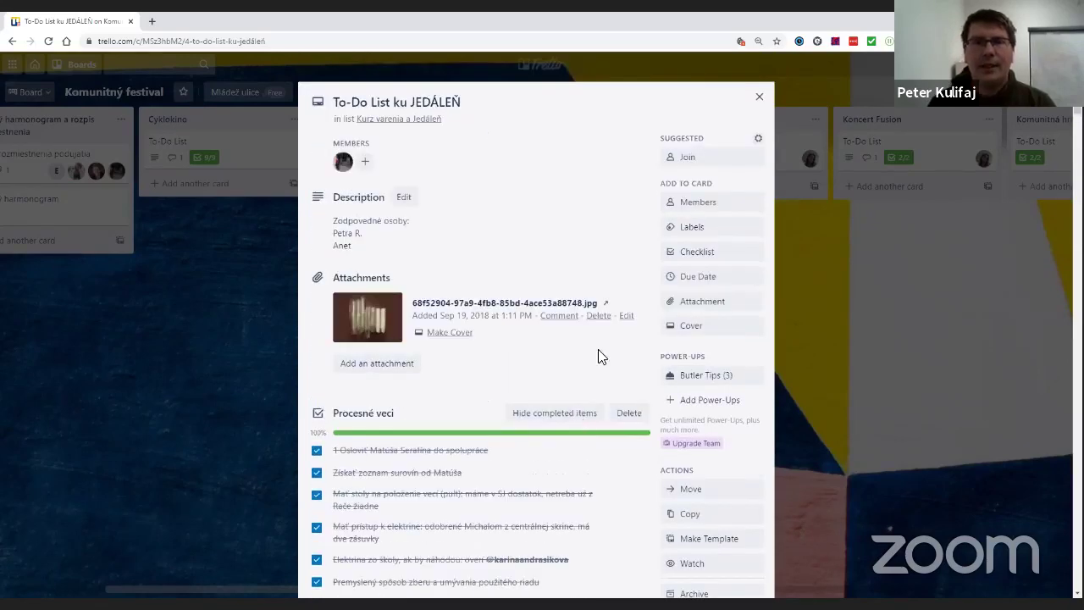
{"action": "left_click", "coordinate": [760, 102]}
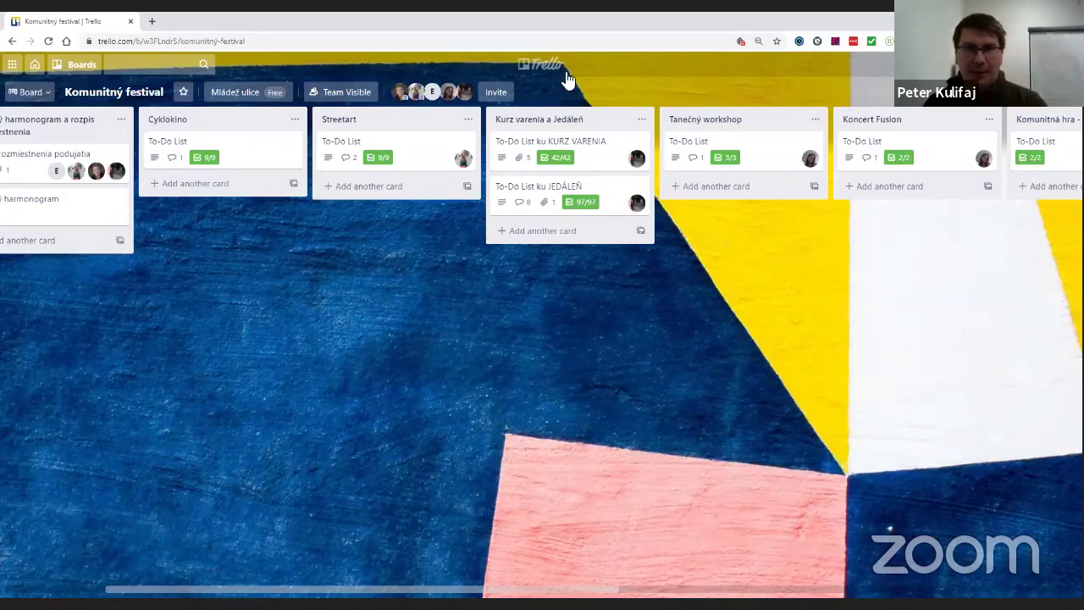
{"action": "left_click", "coordinate": [530, 64]}
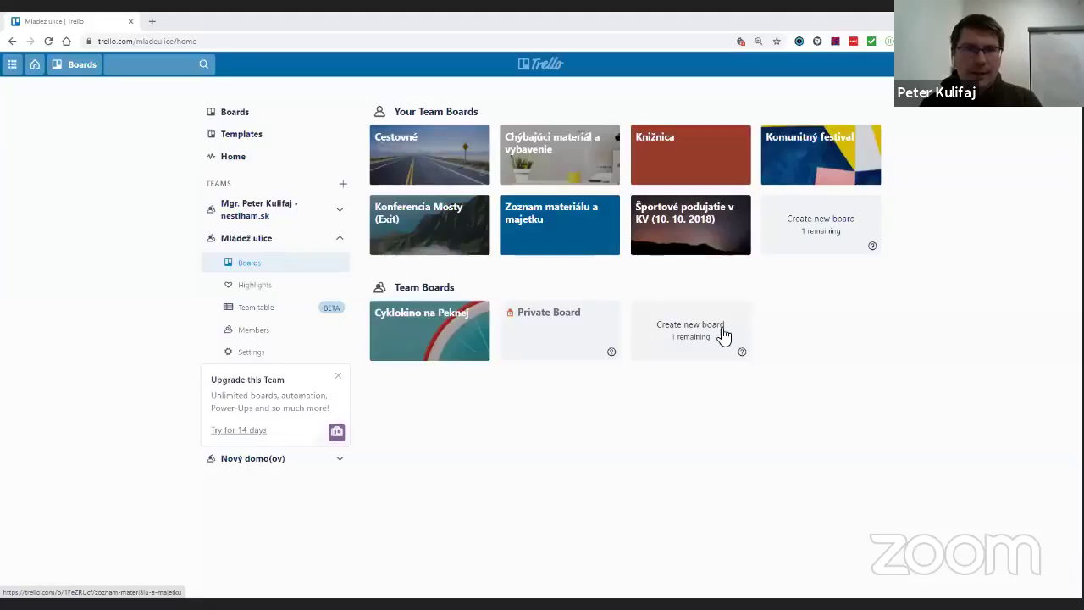
Open the GTD board of the nestiham.sk team and look through its lists from Zberný kôš to Niekedy/možno.
{"action": "left_click", "coordinate": [266, 219]}
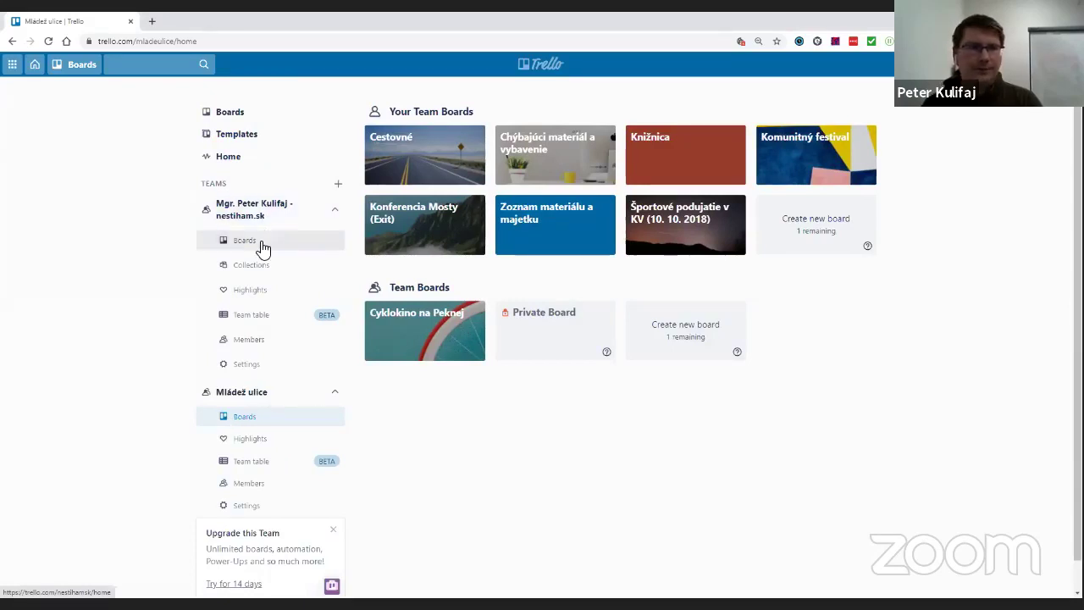
{"action": "left_click", "coordinate": [261, 243]}
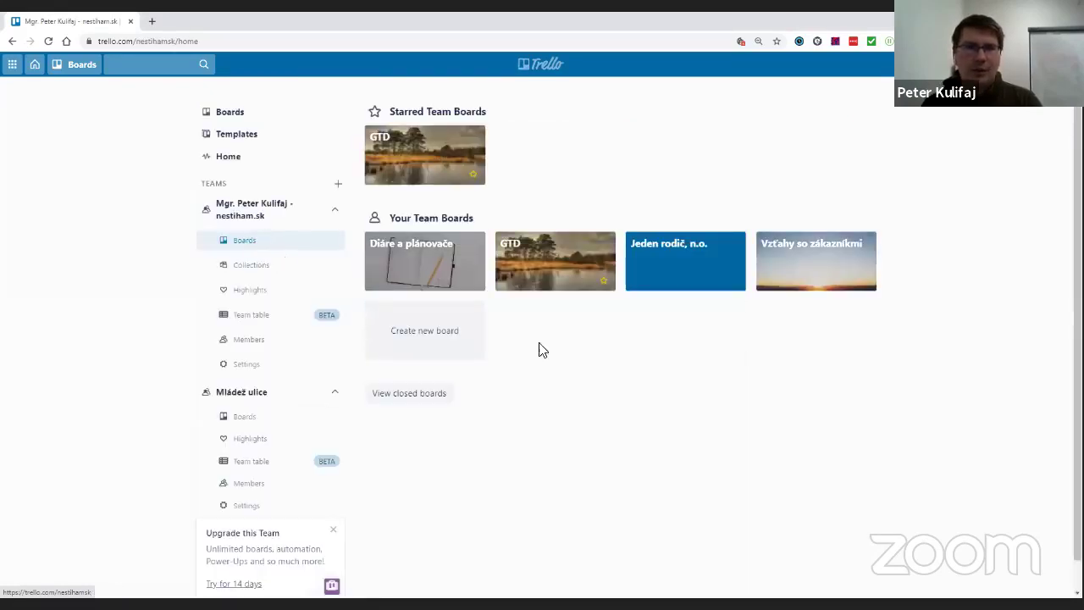
{"action": "left_click", "coordinate": [422, 164]}
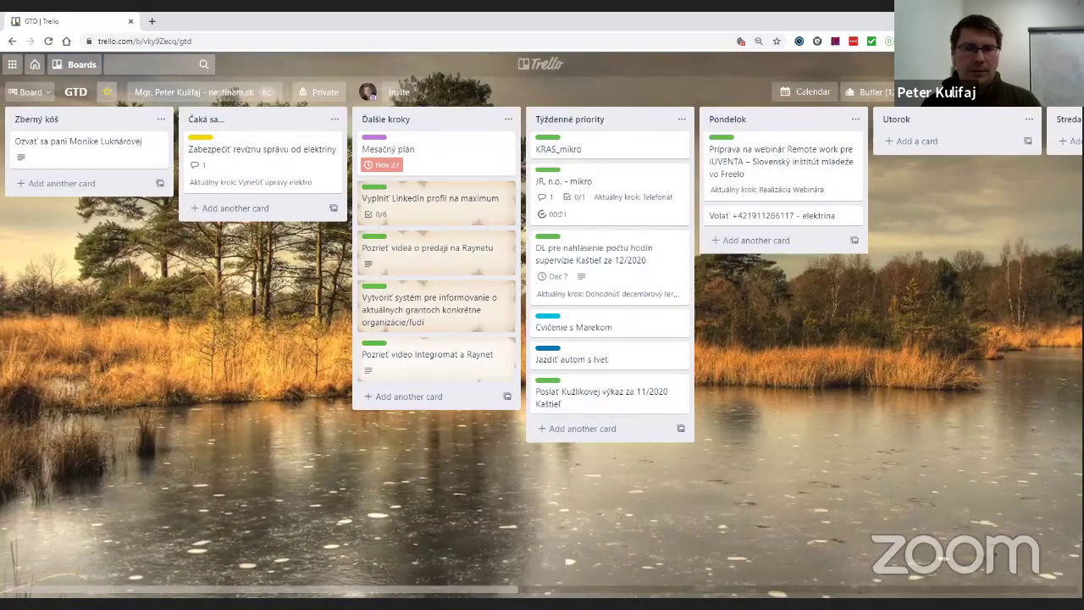
{"action": "scroll", "coordinate": [542, 275], "scroll_direction": "right", "scroll_amount": 3}
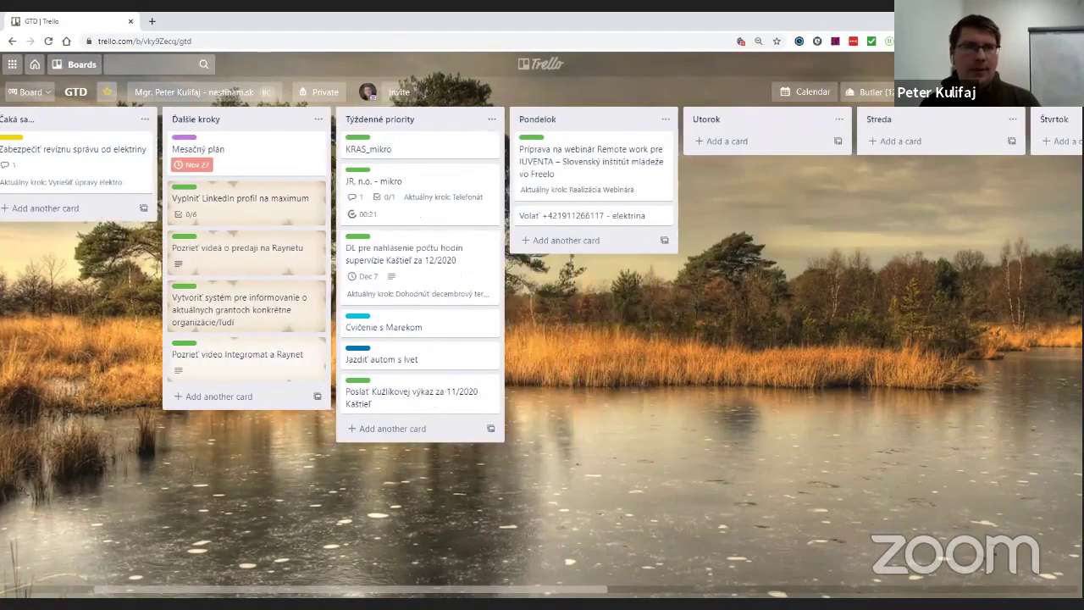
{"action": "scroll", "coordinate": [542, 276], "scroll_direction": "left", "scroll_amount": 3}
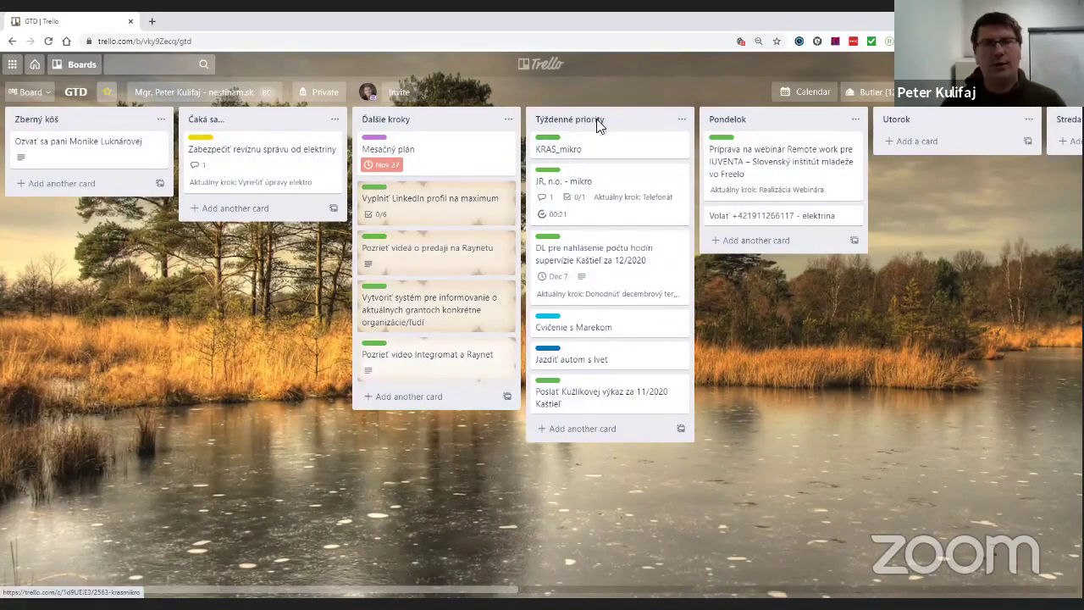
{"action": "scroll", "coordinate": [542, 275], "scroll_direction": "right", "scroll_amount": 10}
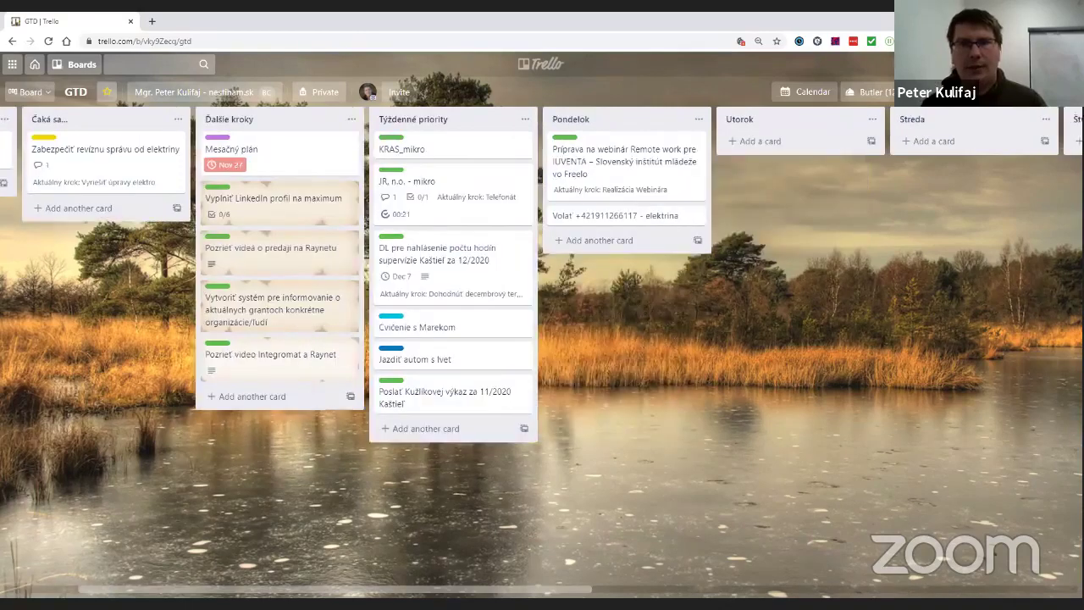
{"action": "scroll", "coordinate": [542, 338], "scroll_direction": "right", "scroll_amount": 5}
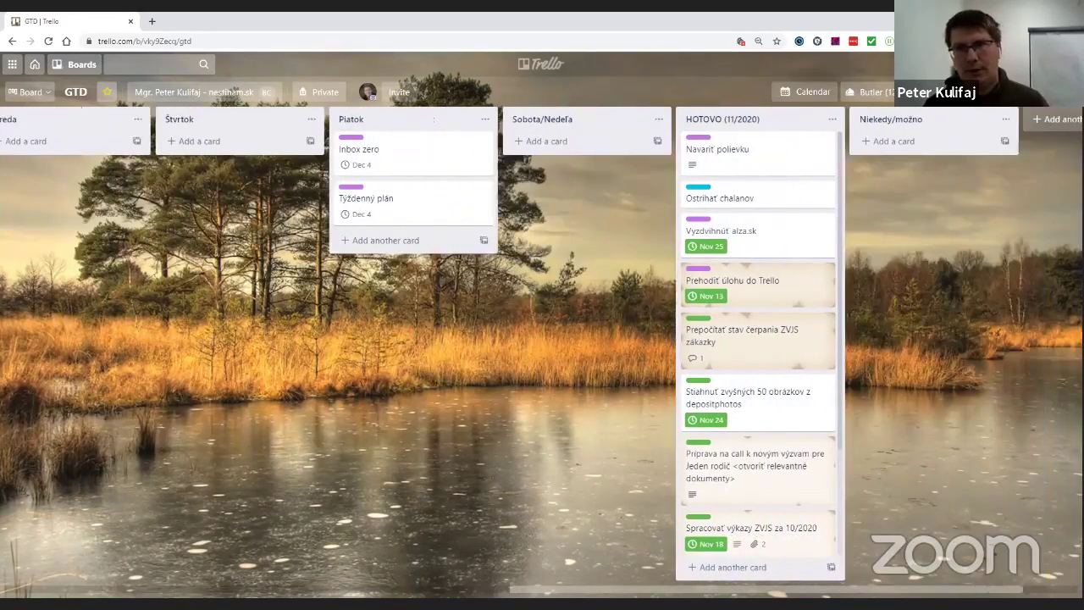
{"action": "scroll", "coordinate": [619, 576], "scroll_direction": "left", "scroll_amount": 1}
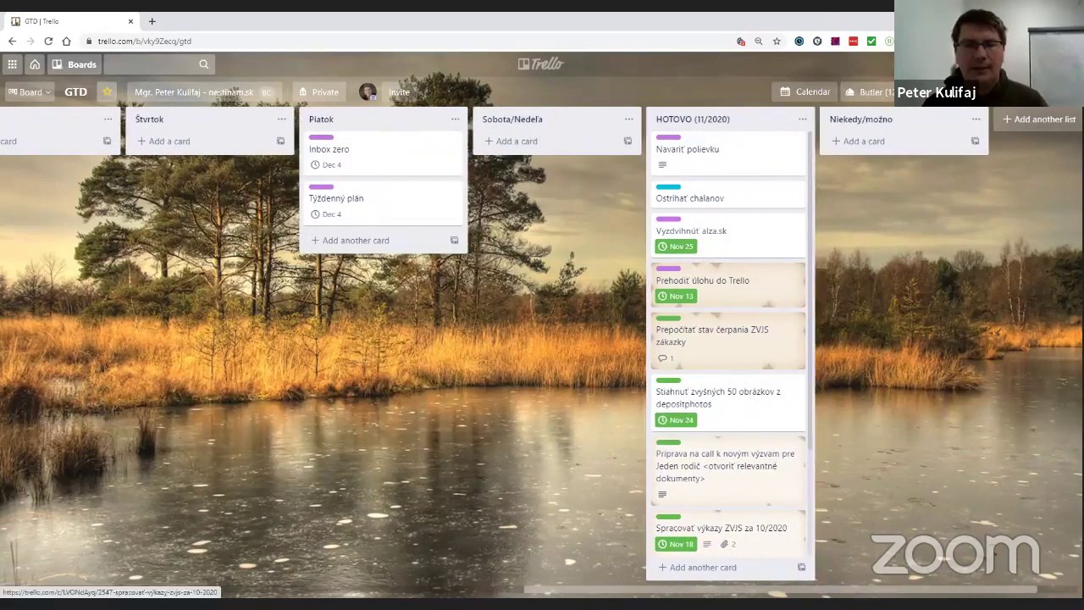
{"action": "scroll", "coordinate": [299, 587], "scroll_direction": "left", "scroll_amount": 10}
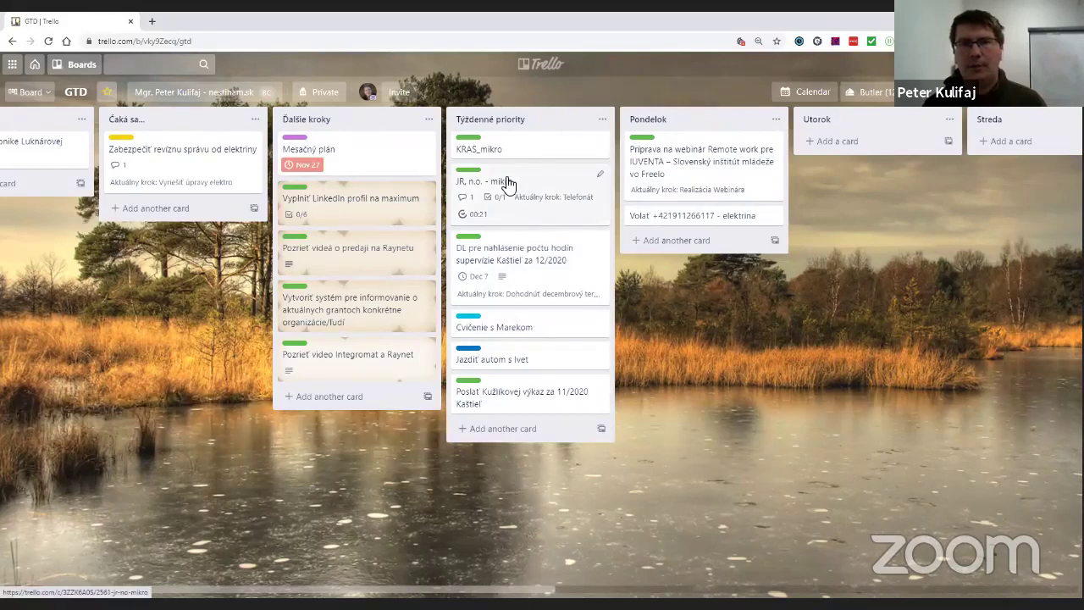
Move the JR, n.o. - mikro card to Utorok, and the KRAS_mikro and Jazdiť autom s Ivet cards to Pondelok.
{"action": "left_click_drag", "start_coordinate": [506, 181], "coordinate": [855, 152]}
{"action": "left_click_drag", "start_coordinate": [529, 151], "coordinate": [690, 254]}
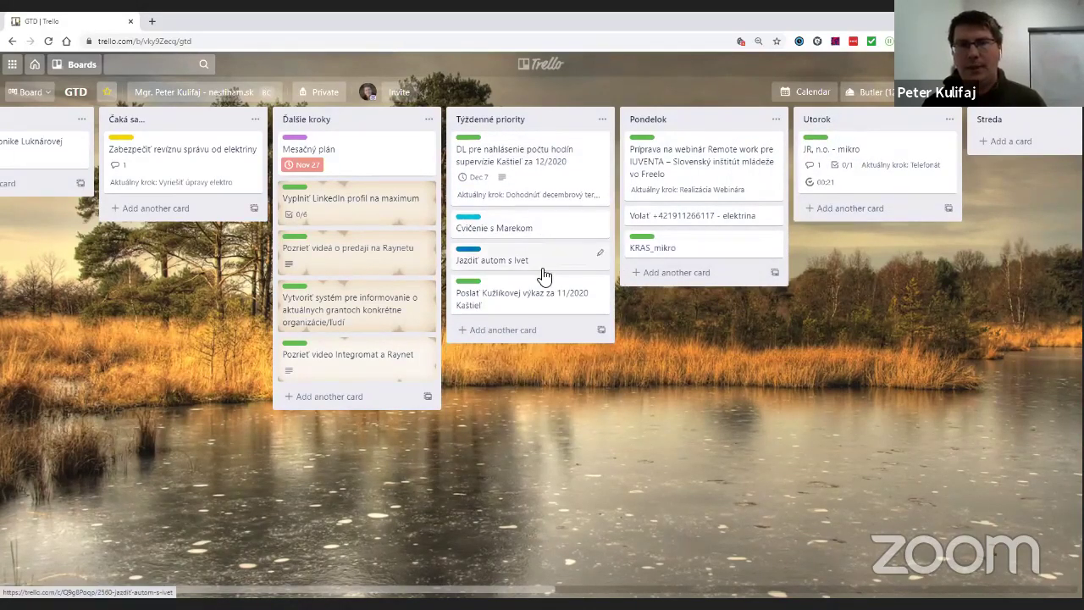
{"action": "left_click_drag", "start_coordinate": [540, 264], "coordinate": [697, 284]}
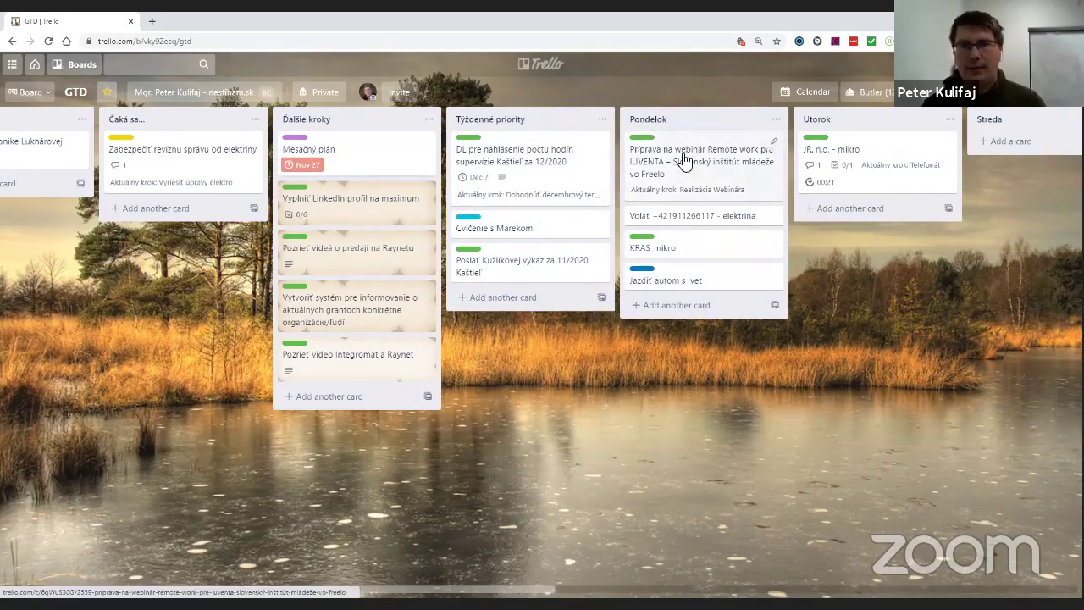
Move Pondelok's webinar preparation and elektrina call cards to Týždenné priority, and its KRAS_mikro and Jazdiť autom s Ivet cards to Utorok.
{"action": "left_click_drag", "start_coordinate": [687, 169], "coordinate": [534, 190]}
{"action": "left_click_drag", "start_coordinate": [686, 143], "coordinate": [826, 204]}
{"action": "left_click_drag", "start_coordinate": [743, 152], "coordinate": [864, 248]}
Move the Pondelok list between Sobota/Nedeľa and HOTOVO (11/2020), and return to the week's first lists.
{"action": "left_click_drag", "start_coordinate": [709, 121], "coordinate": [814, 269]}
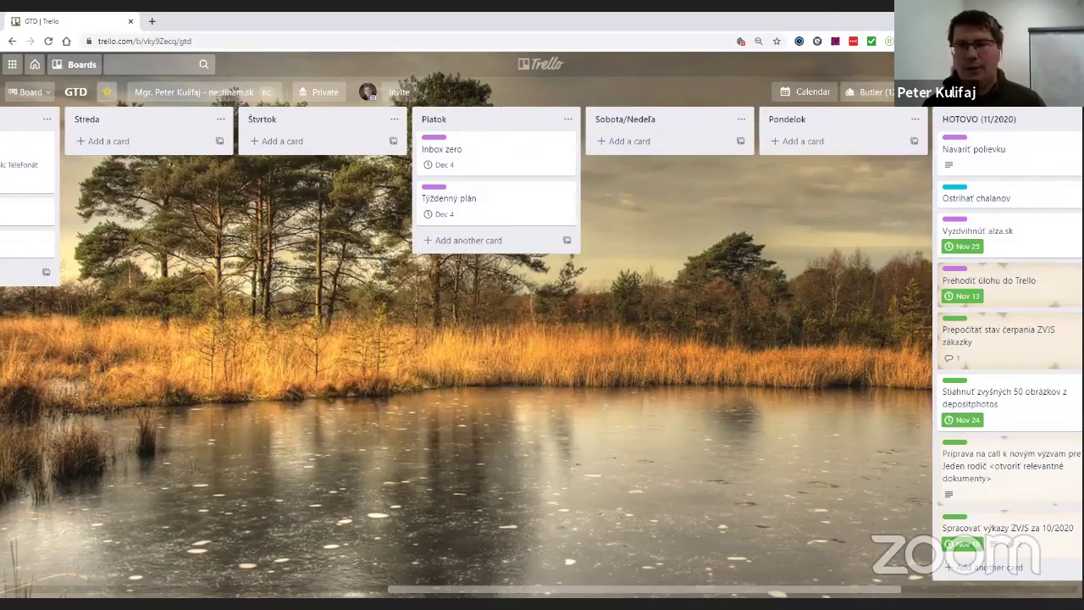
{"action": "scroll", "coordinate": [446, 573], "scroll_direction": "left", "scroll_amount": 8}
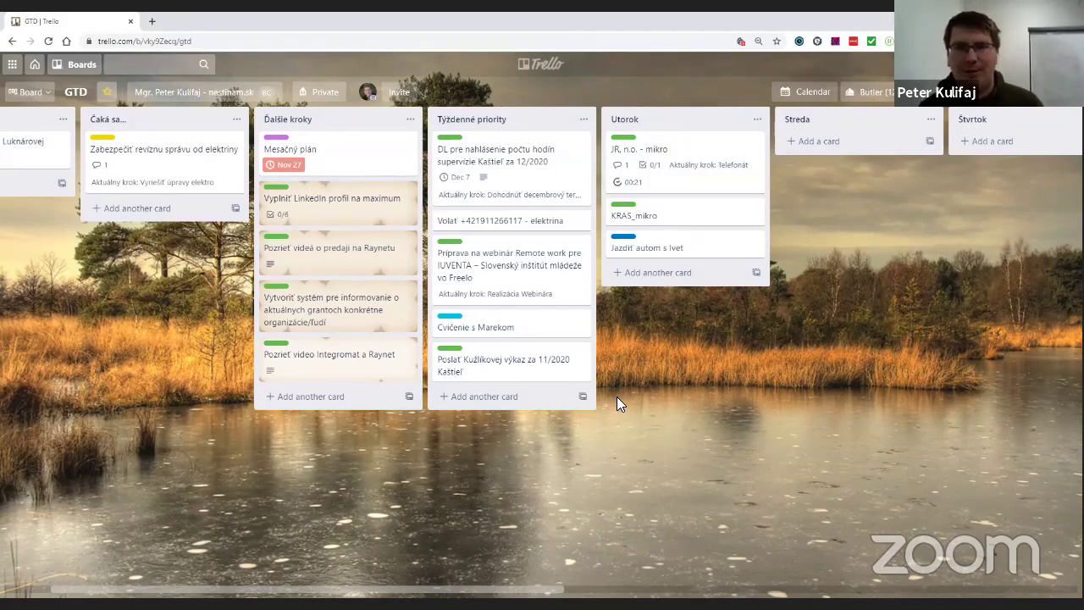
Switch to the Freelo dashboard, look through the organization's project list and open the Školenia a semináre project.
{"action": "left_click", "coordinate": [549, 65]}
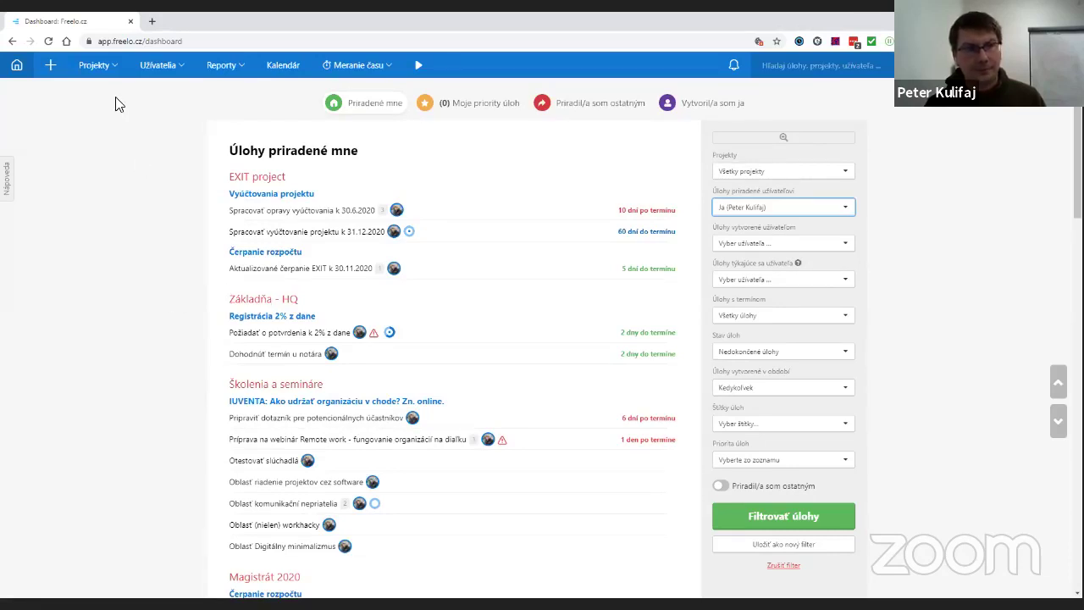
{"action": "left_click", "coordinate": [100, 65]}
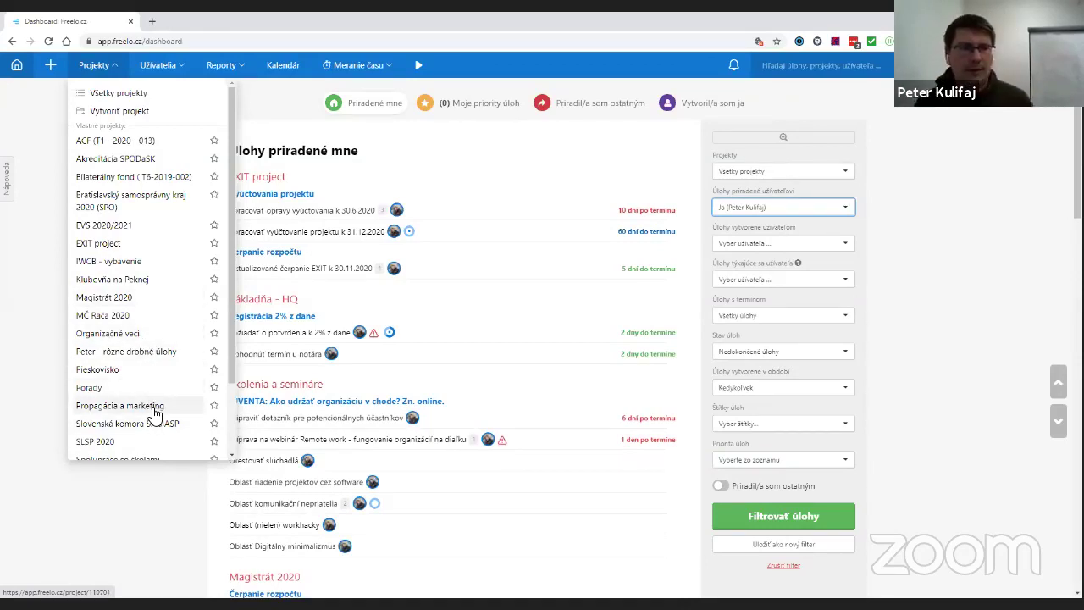
{"action": "scroll", "coordinate": [138, 327], "scroll_direction": "down", "scroll_amount": 2}
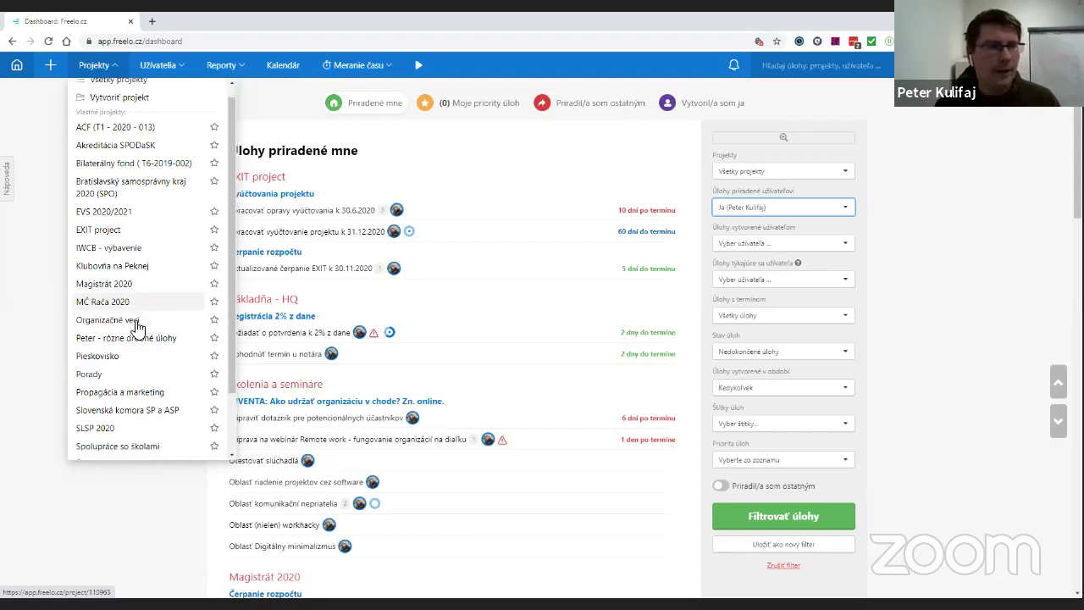
{"action": "scroll", "coordinate": [145, 383], "scroll_direction": "down", "scroll_amount": 1}
{"action": "scroll", "coordinate": [145, 387], "scroll_direction": "up", "scroll_amount": 3}
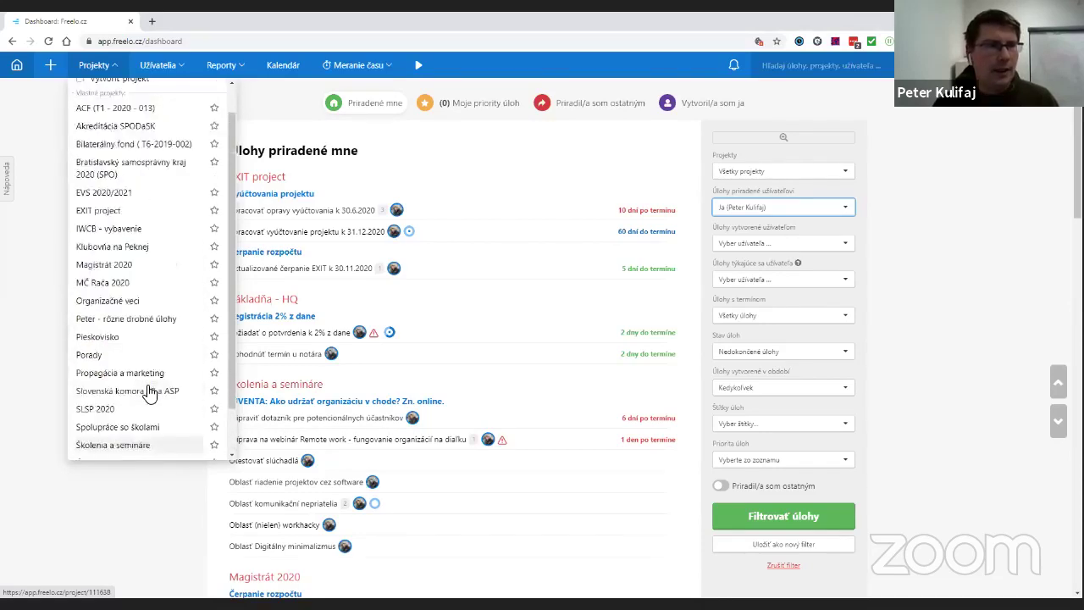
{"action": "scroll", "coordinate": [170, 339], "scroll_direction": "down", "scroll_amount": 2}
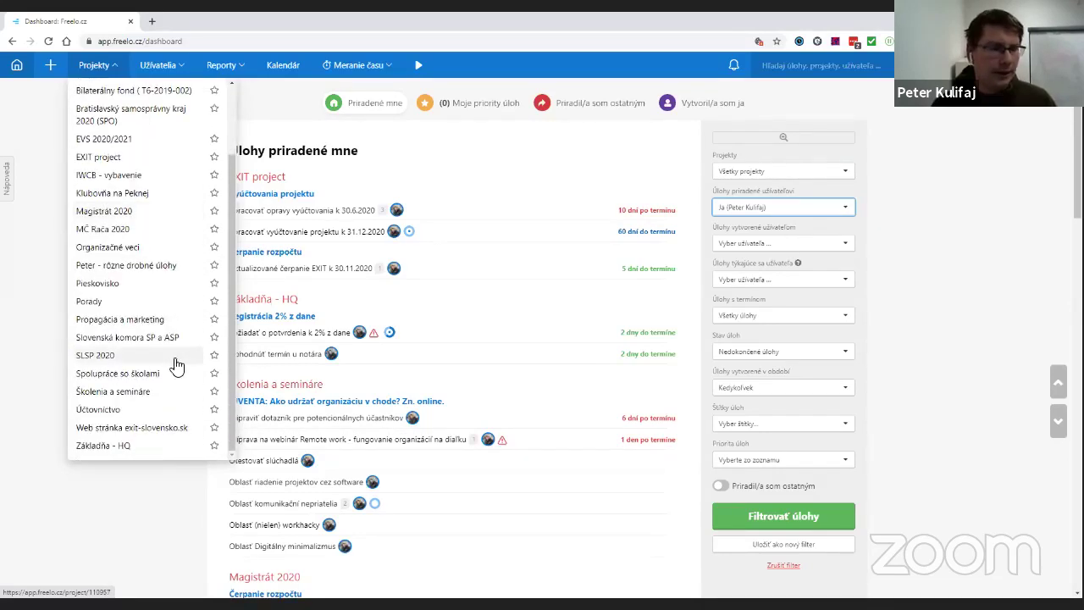
{"action": "left_click", "coordinate": [148, 396]}
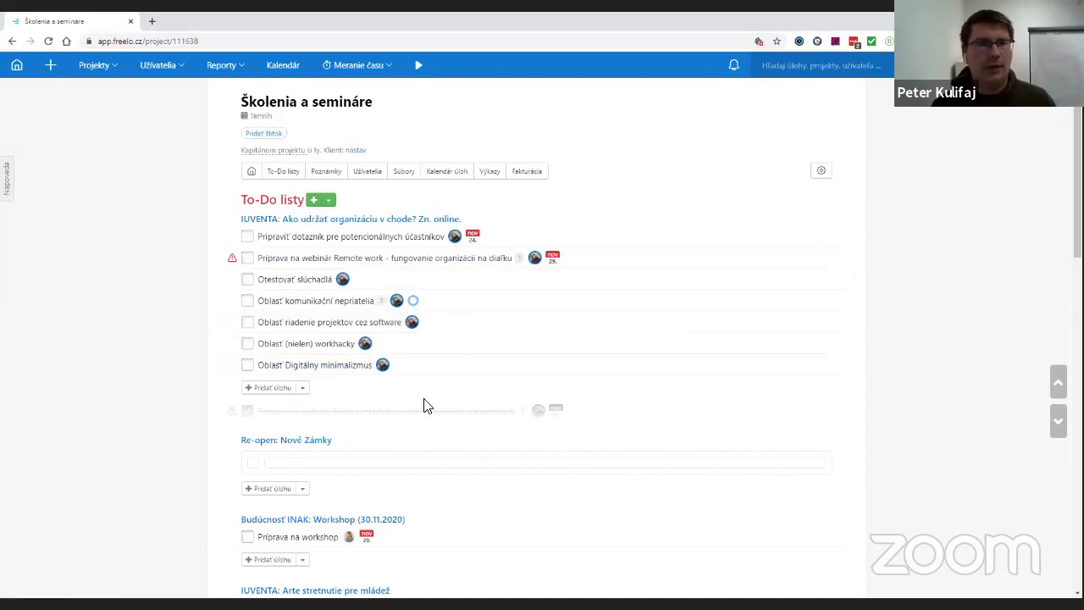
Mark the Otestovať slúchadlá task as done and open the task Pripraviť dotazník pre potencionálnych účastníkov.
{"action": "left_click", "coordinate": [248, 279]}
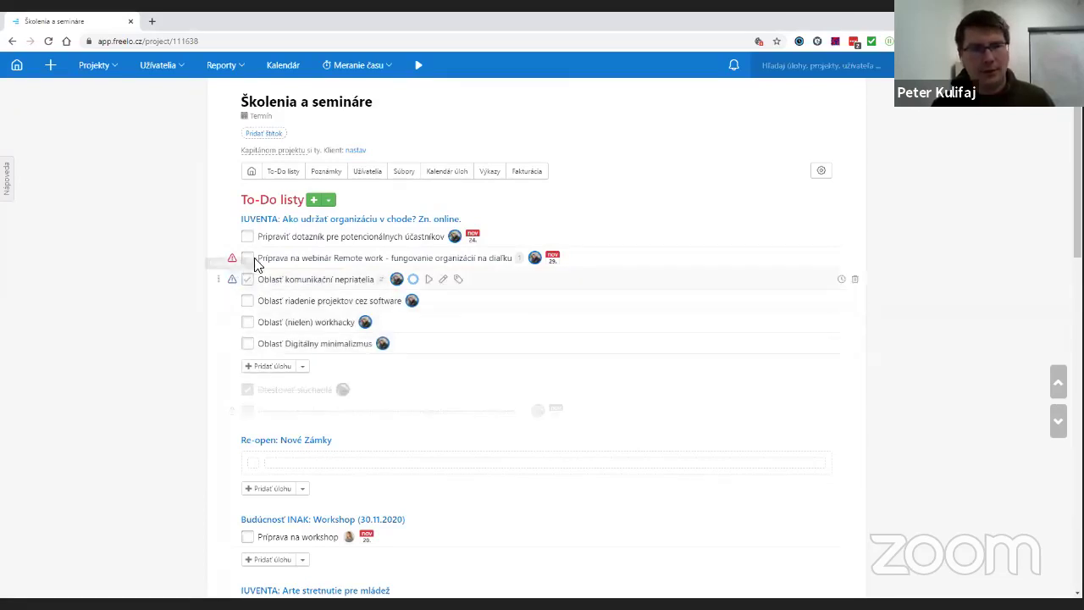
{"action": "left_click", "coordinate": [336, 238]}
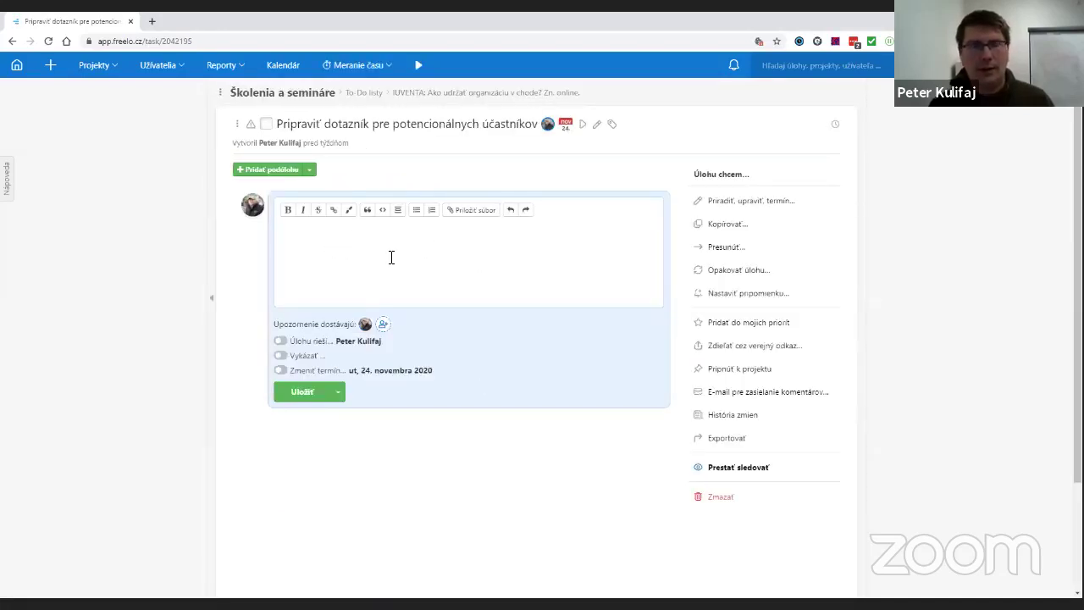
Open the Magistrát 2020 project and examine its To-Do lists down to the Čerpanie rozpočtu tasks.
{"action": "left_click", "coordinate": [106, 70]}
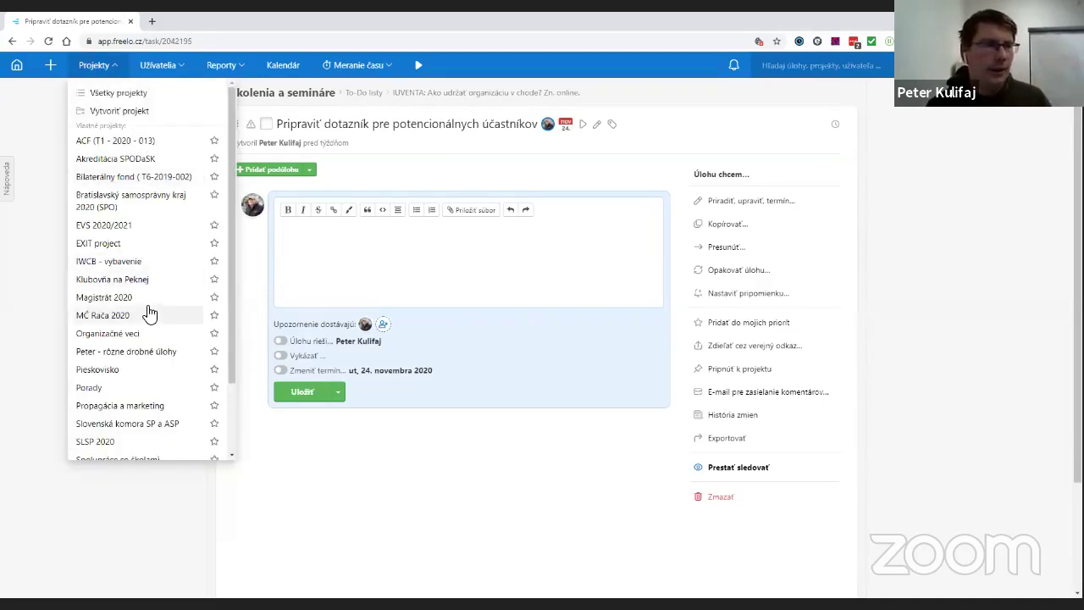
{"action": "left_click", "coordinate": [140, 305]}
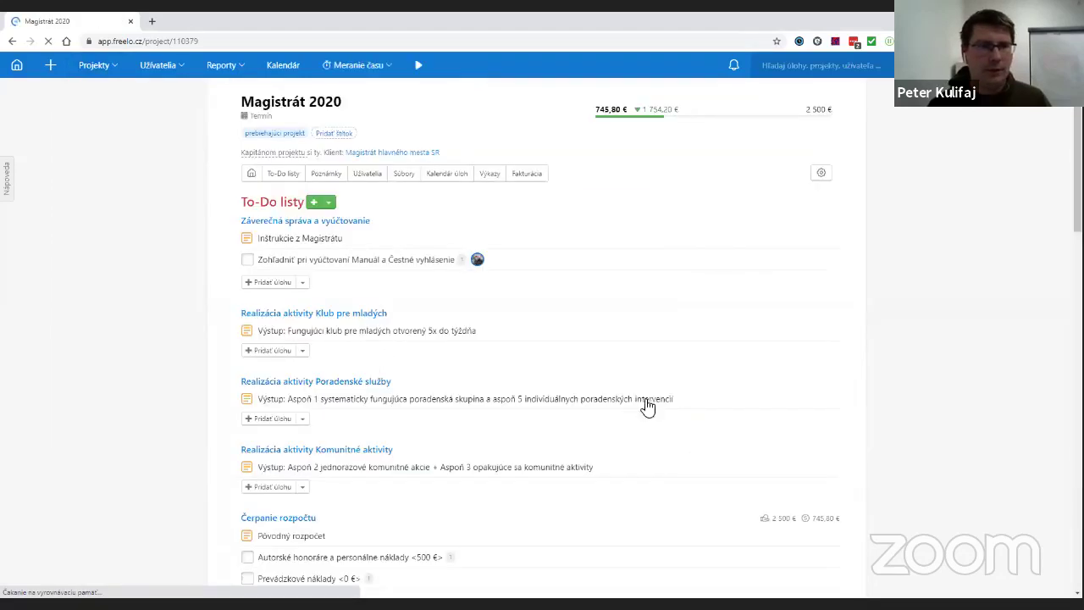
{"action": "scroll", "coordinate": [631, 399], "scroll_direction": "down", "scroll_amount": 2}
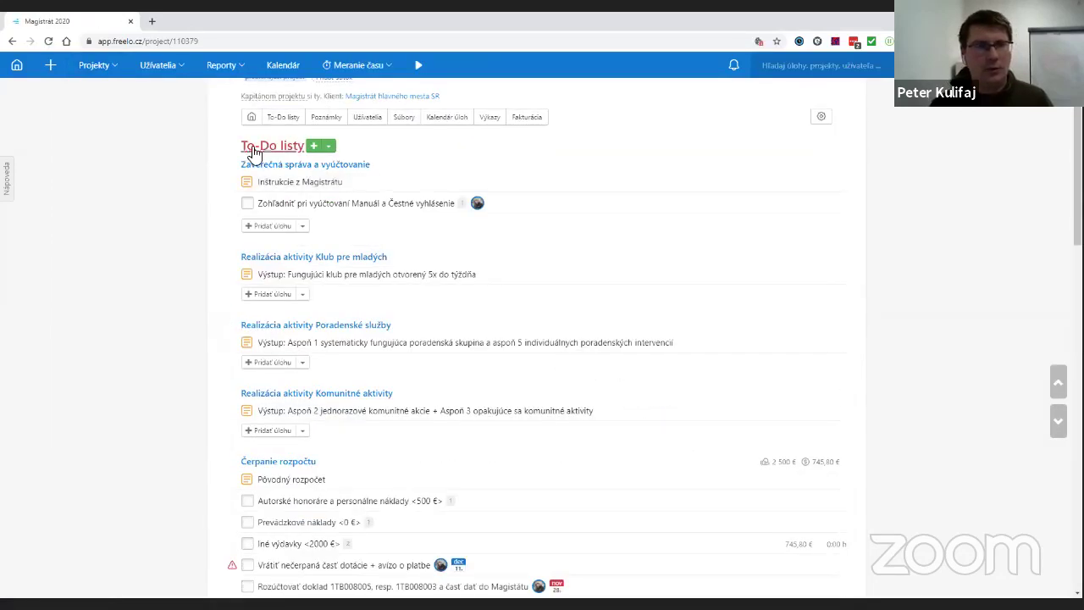
{"action": "scroll", "coordinate": [624, 375], "scroll_direction": "down", "scroll_amount": 1}
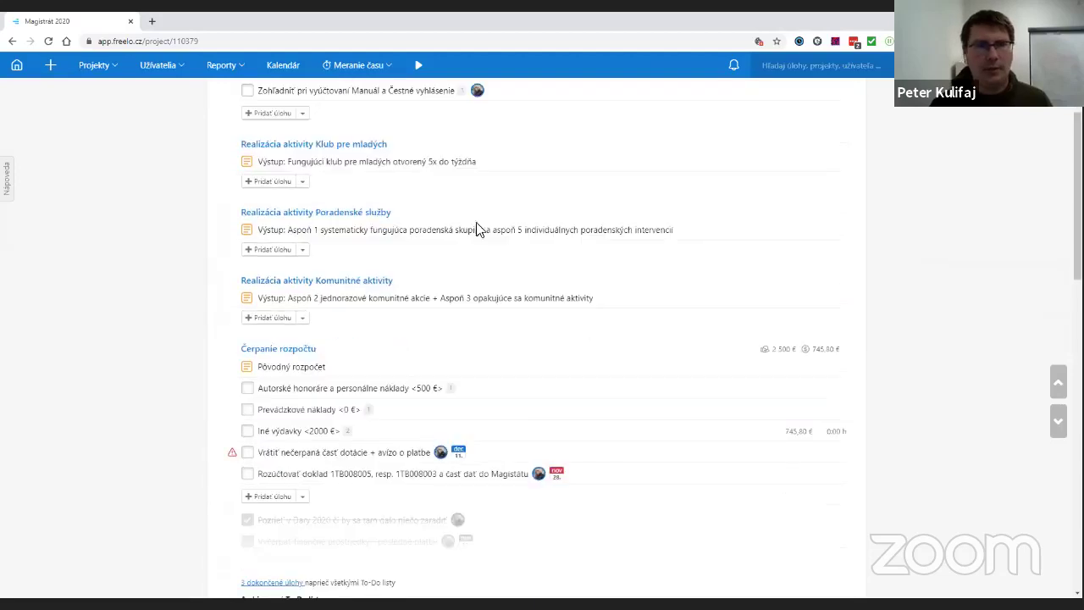
{"action": "scroll", "coordinate": [593, 364], "scroll_direction": "down", "scroll_amount": 1}
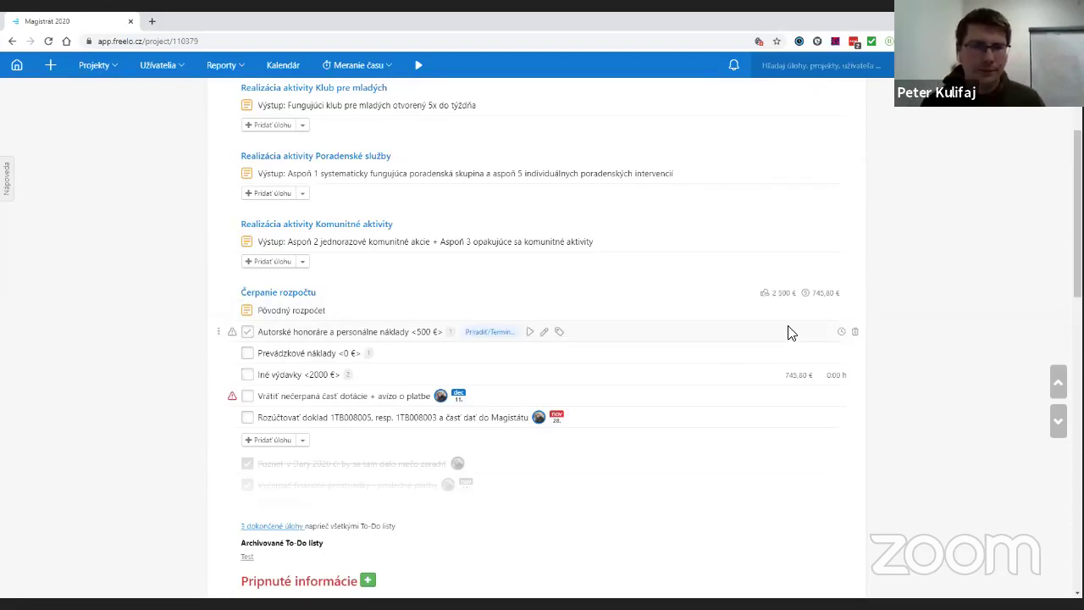
Generate an e-mail address for receiving comments on the Iné výdavky <2000 €> task, select the address and close the dialog.
{"action": "left_click", "coordinate": [301, 378]}
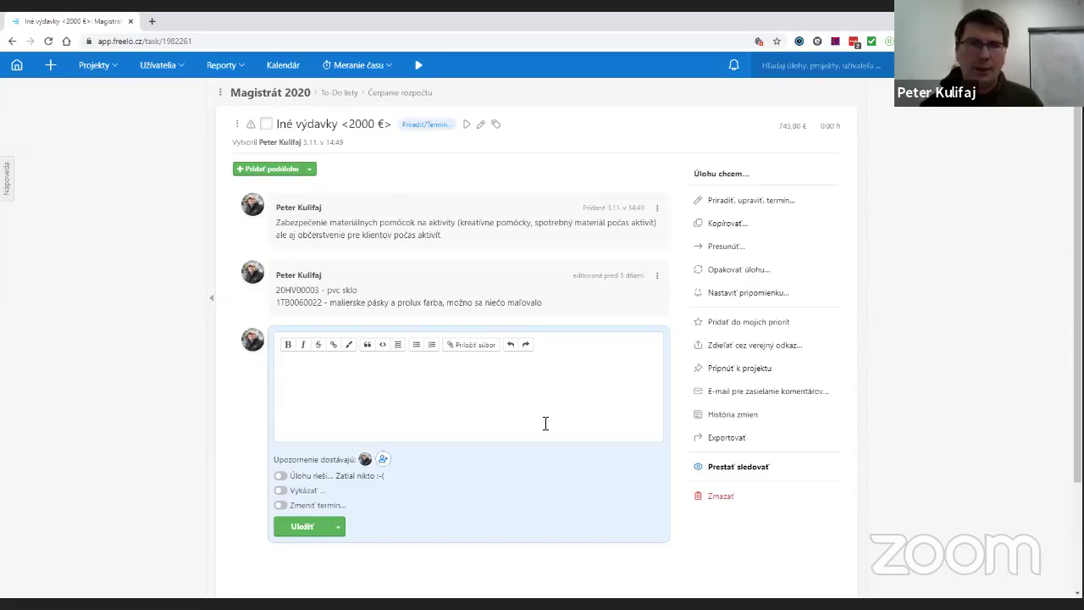
{"action": "left_click", "coordinate": [811, 403]}
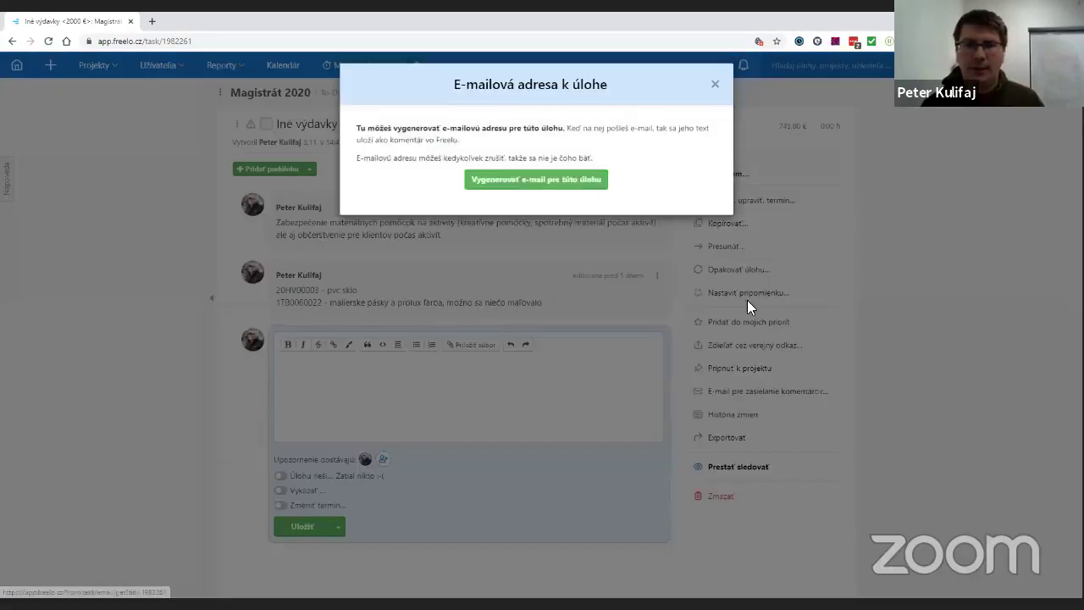
{"action": "left_click", "coordinate": [585, 193]}
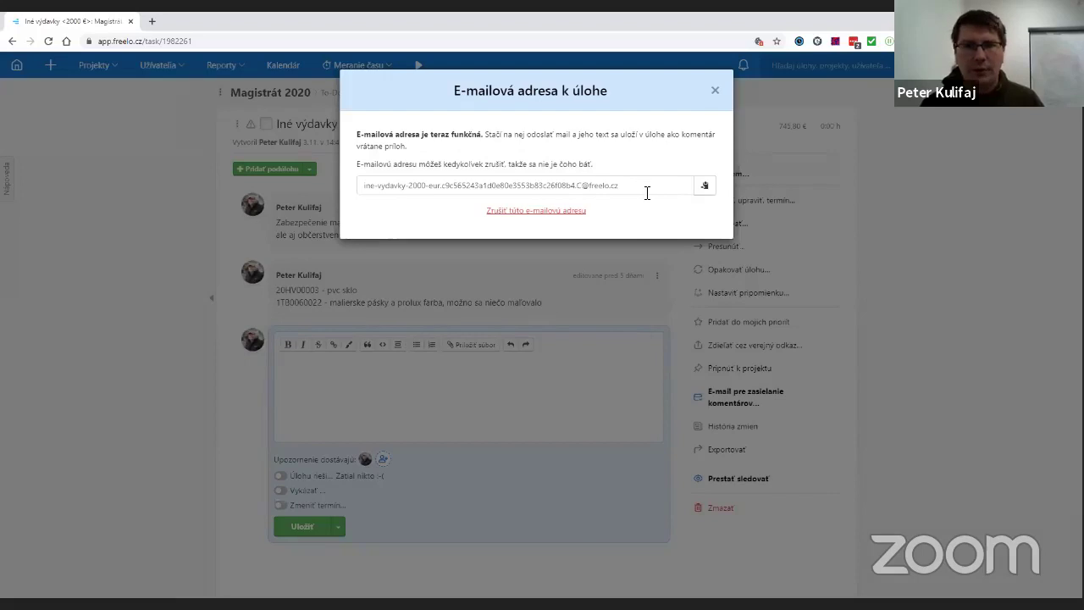
{"action": "left_click_drag", "start_coordinate": [645, 195], "coordinate": [357, 196]}
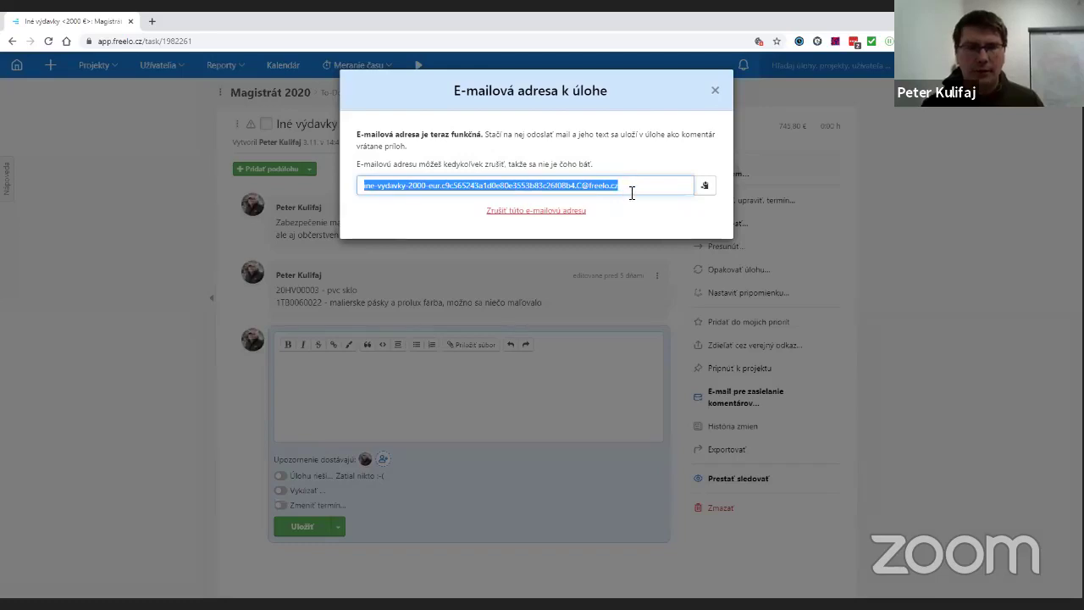
{"action": "left_click", "coordinate": [714, 92]}
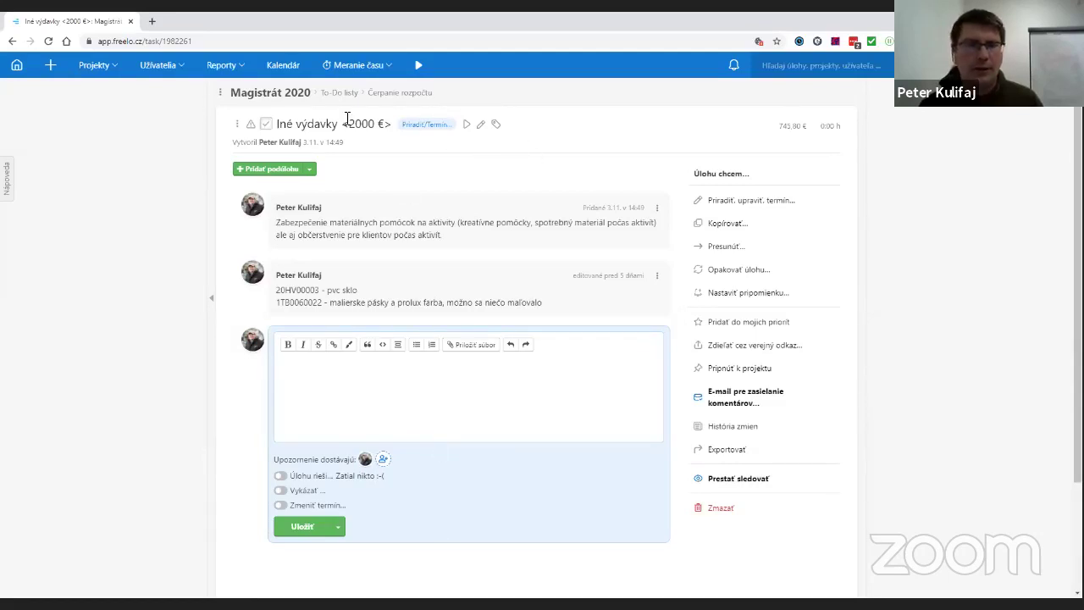
{"action": "scroll", "coordinate": [605, 374], "scroll_direction": "down", "scroll_amount": 2}
{"action": "scroll", "coordinate": [585, 339], "scroll_direction": "up", "scroll_amount": 2}
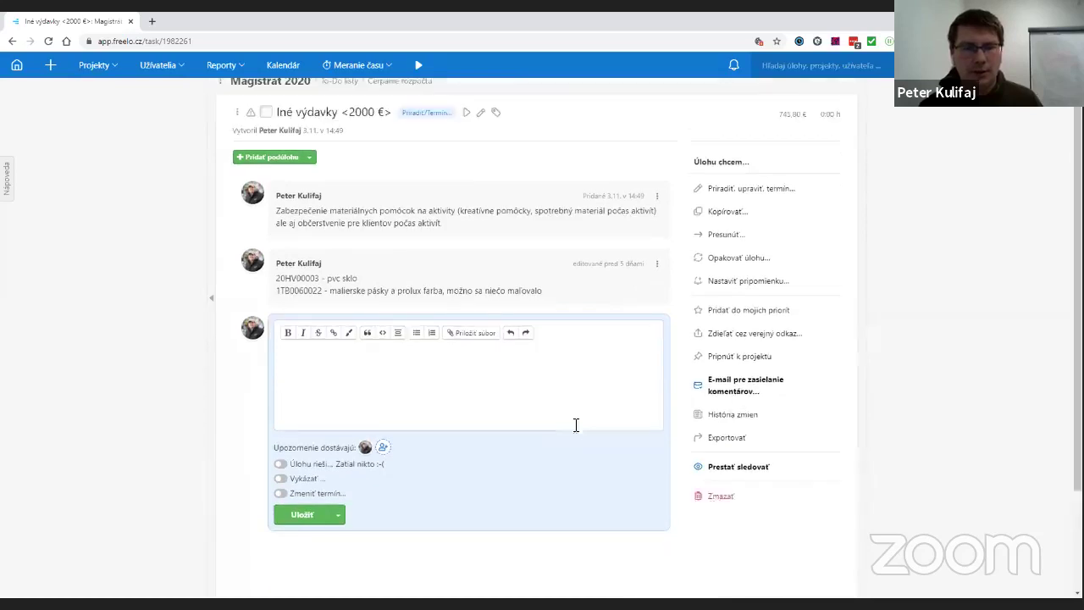
{"action": "scroll", "coordinate": [542, 343], "scroll_direction": "down", "scroll_amount": 1}
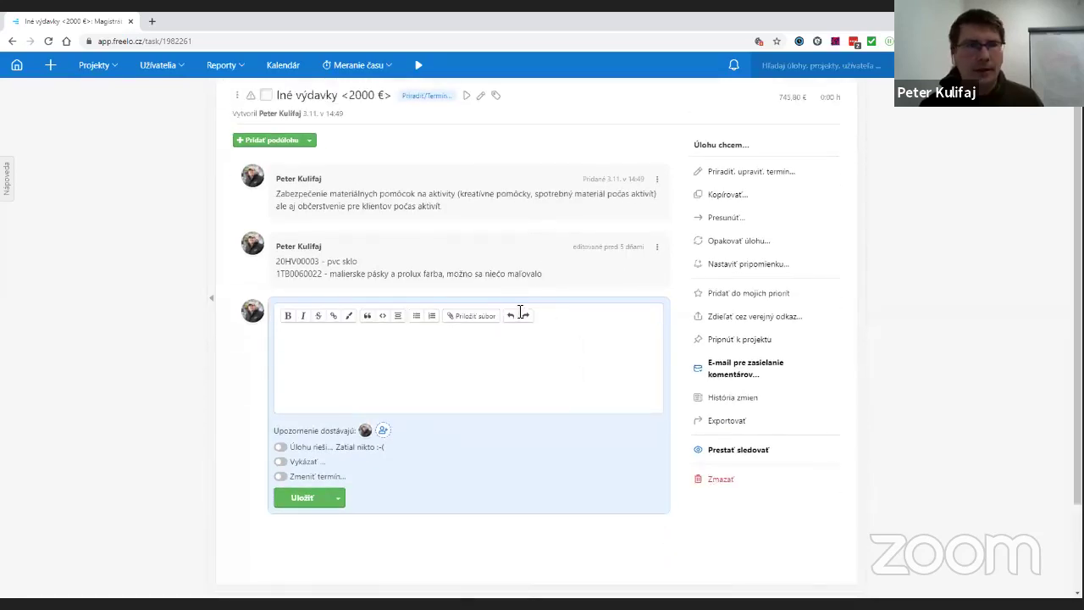
Return to the dashboard and review the tasks assigned to the current account with their deadlines.
{"action": "left_click", "coordinate": [11, 66]}
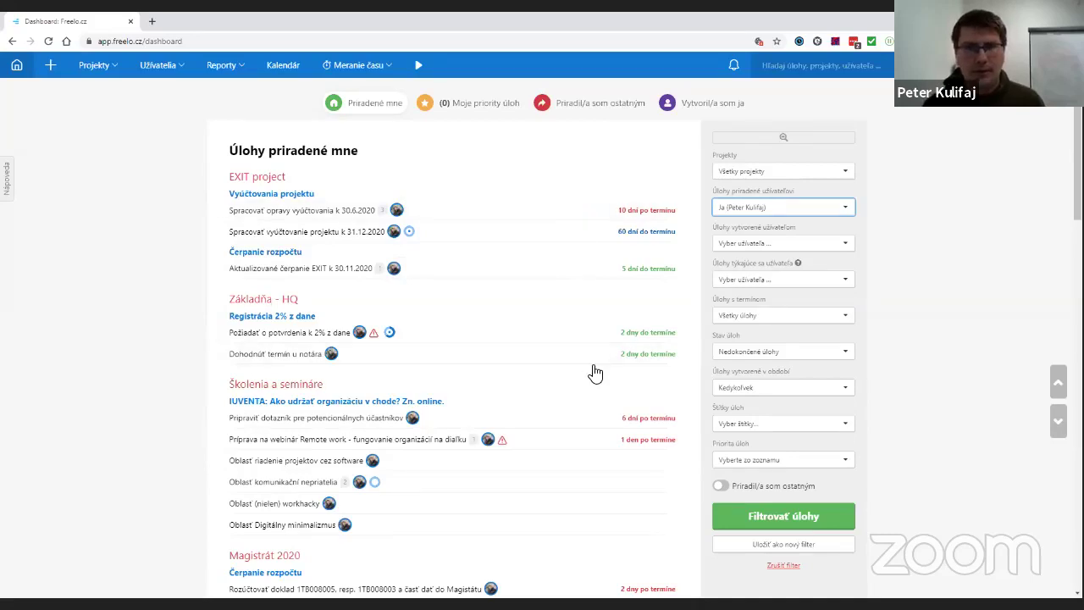
{"action": "scroll", "coordinate": [581, 487], "scroll_direction": "down", "scroll_amount": 2}
{"action": "scroll", "coordinate": [581, 484], "scroll_direction": "up", "scroll_amount": 2}
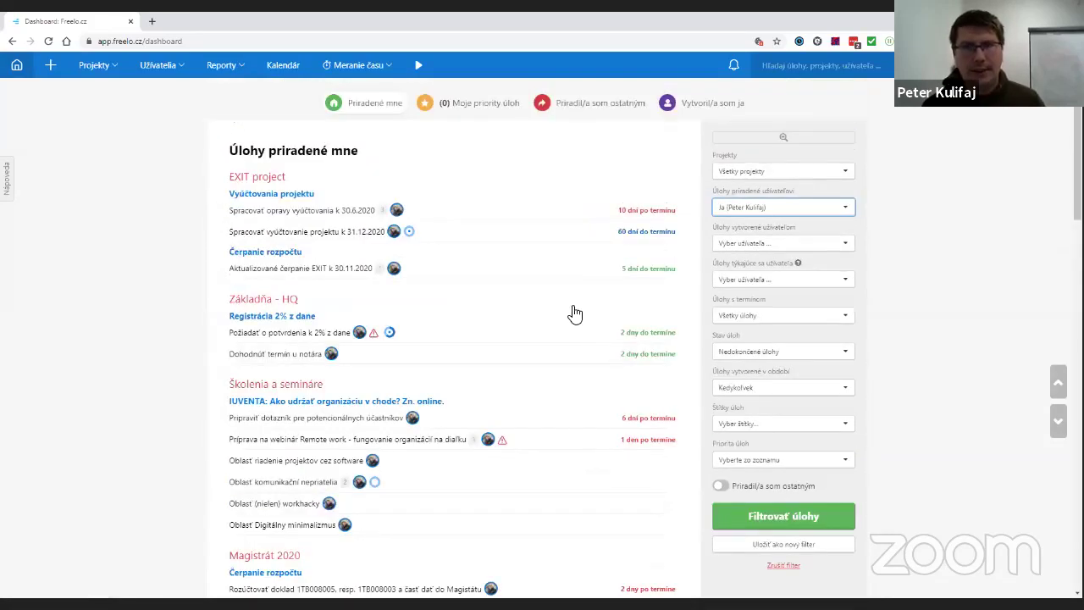
{"action": "scroll", "coordinate": [583, 356], "scroll_direction": "down", "scroll_amount": 1}
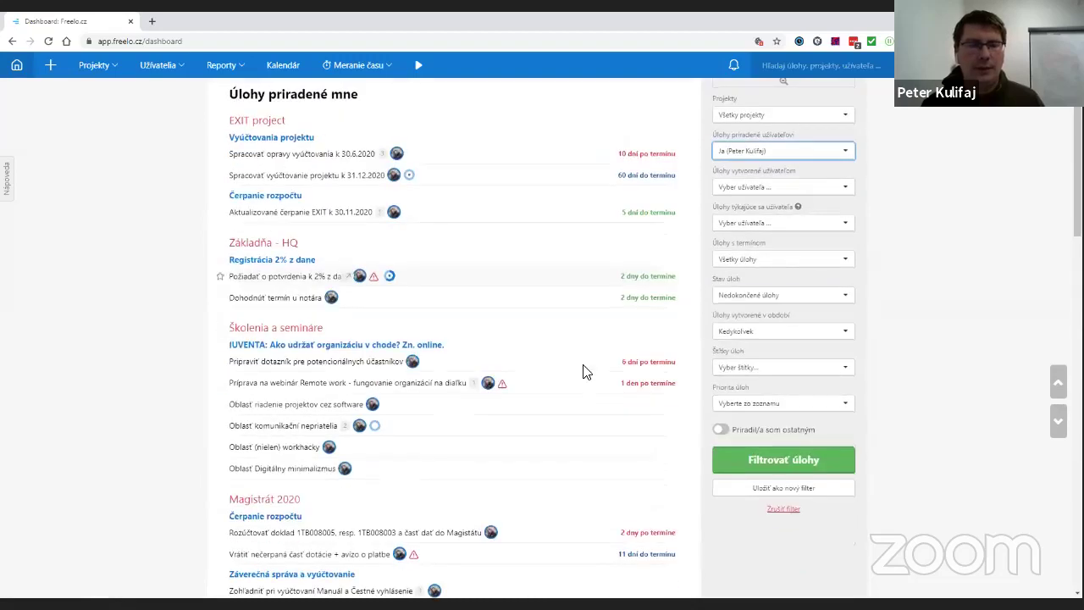
{"action": "scroll", "coordinate": [508, 254], "scroll_direction": "down", "scroll_amount": 1}
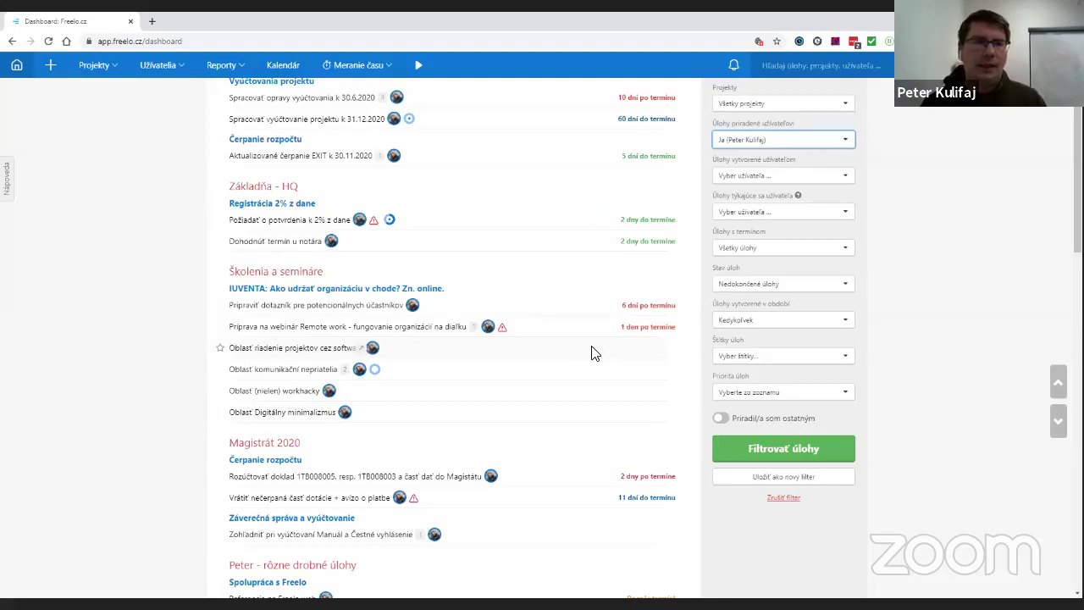
{"action": "scroll", "coordinate": [591, 354], "scroll_direction": "up", "scroll_amount": 3}
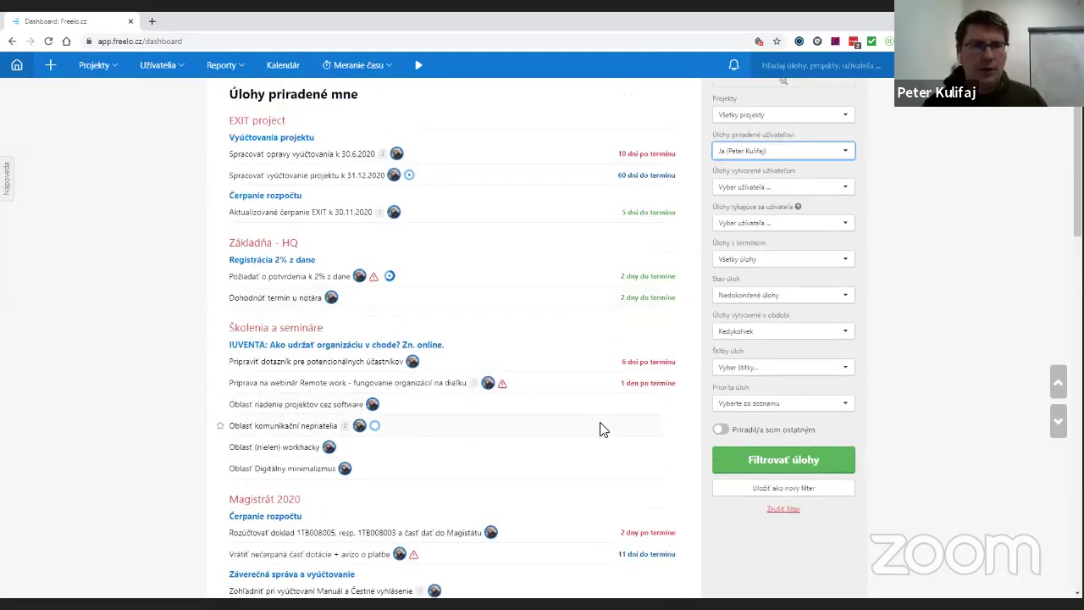
View the subtasks of Požiadať o potvrdenia k 2% z dane and go back to the dashboard.
{"action": "left_click", "coordinate": [295, 338]}
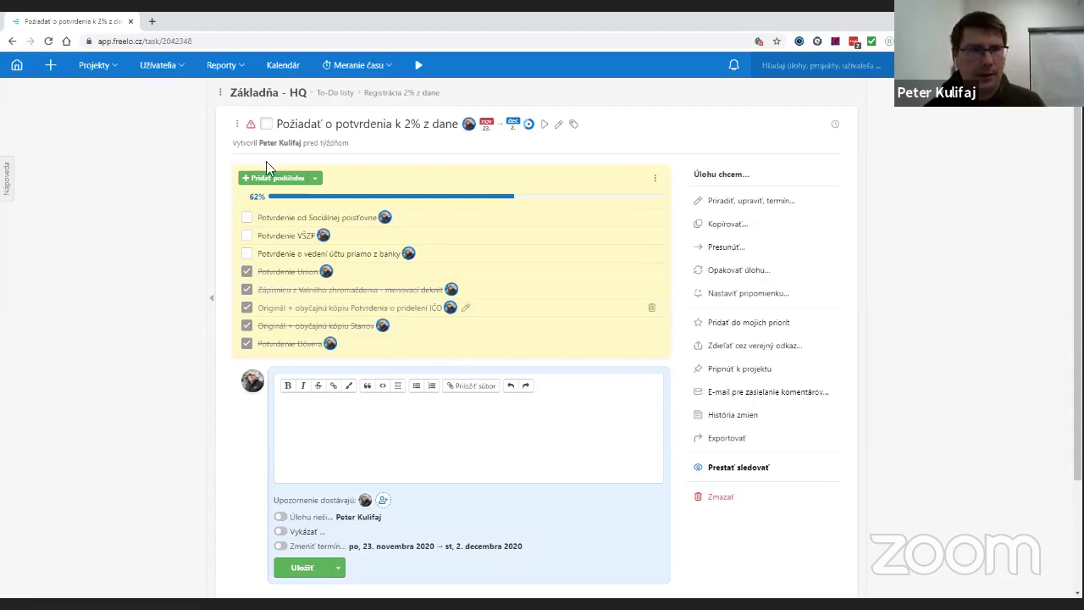
{"action": "left_click", "coordinate": [13, 64]}
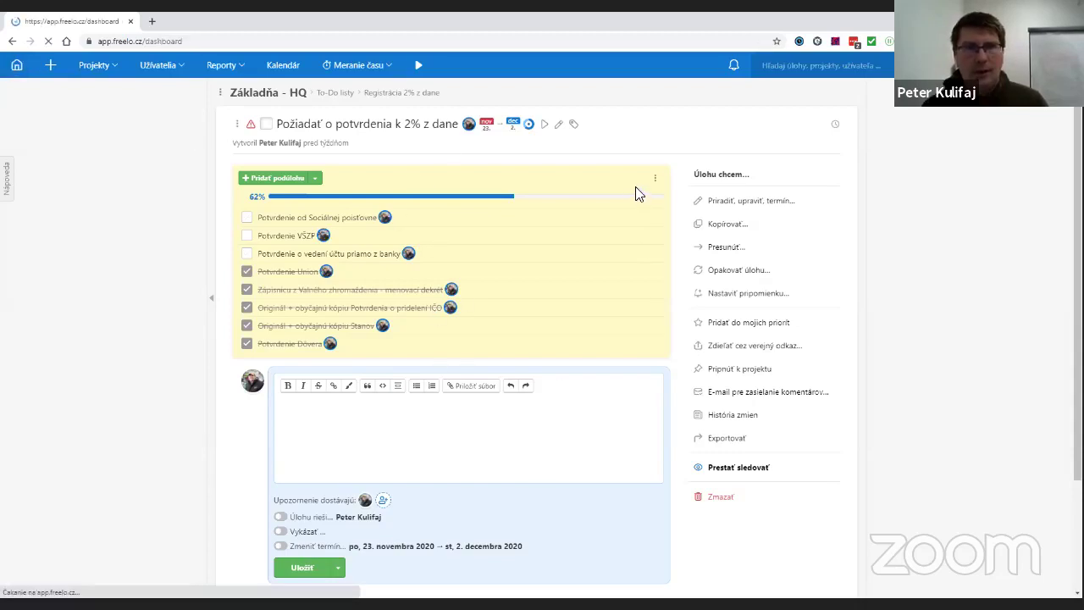